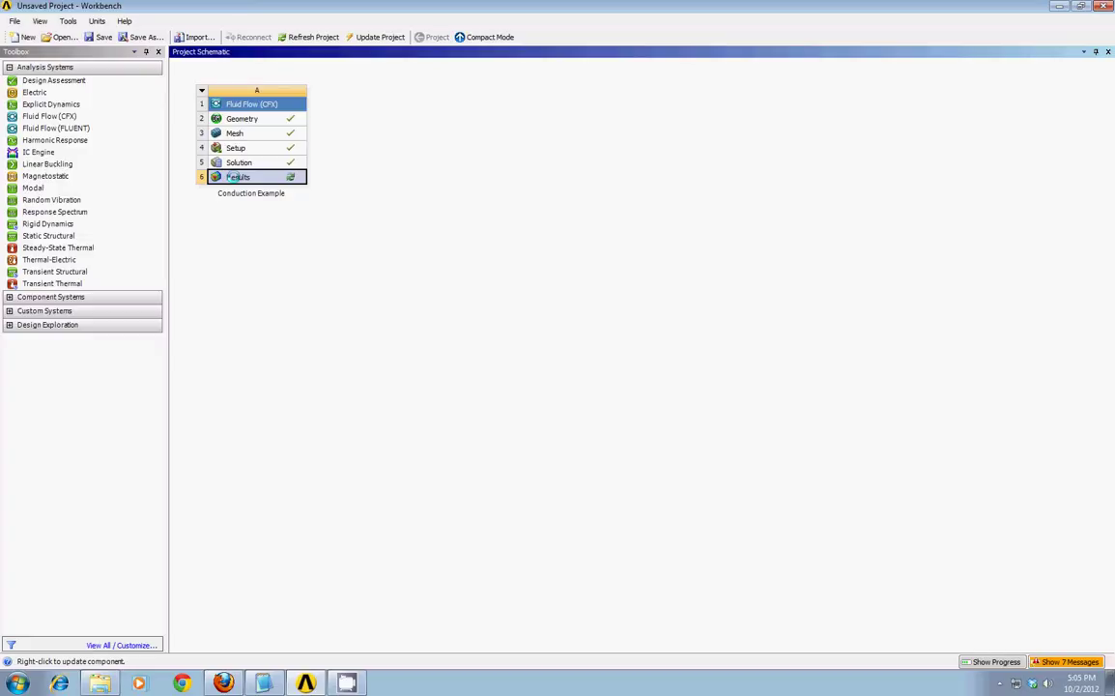
Launch CFD-Post from the Conduction Example's Results cell (A6) in Workbench
double_click(237, 177)
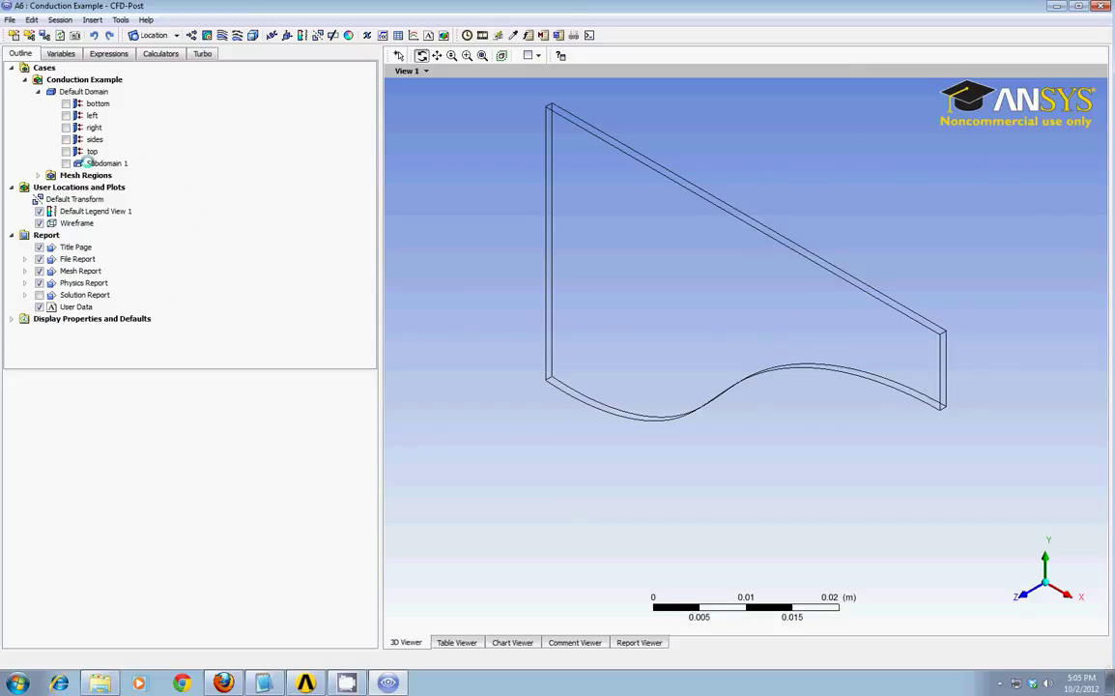
Insert a new contour plot under User Locations and Plots, keeping the name Contour 1
right_click(73, 187)
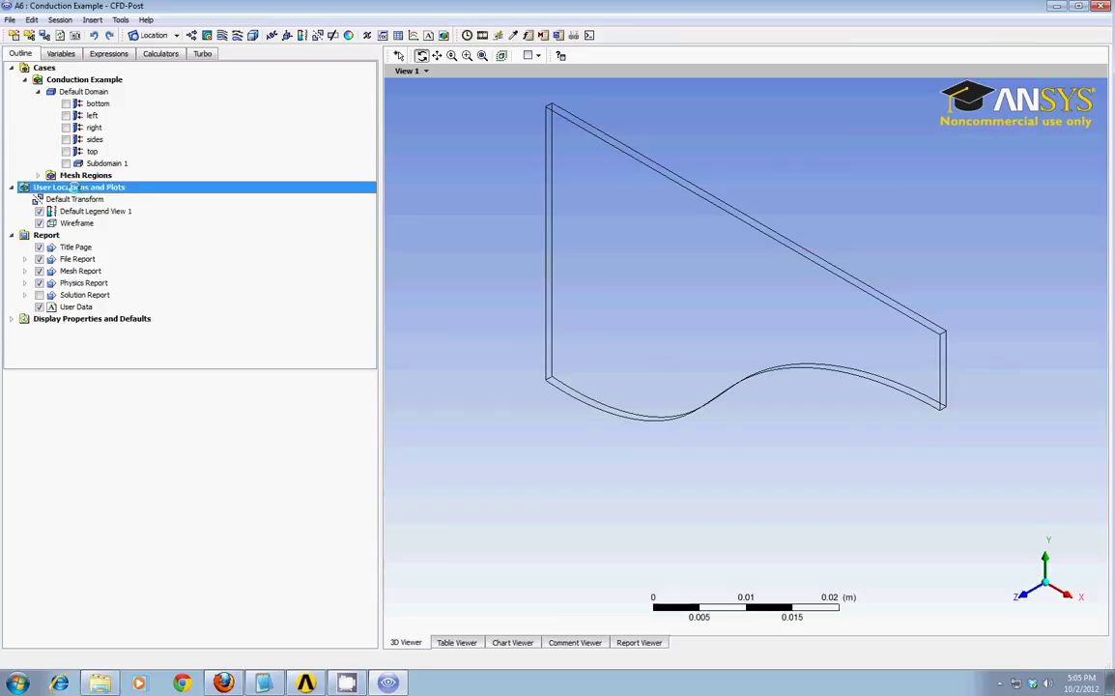
mouse_move(114, 197)
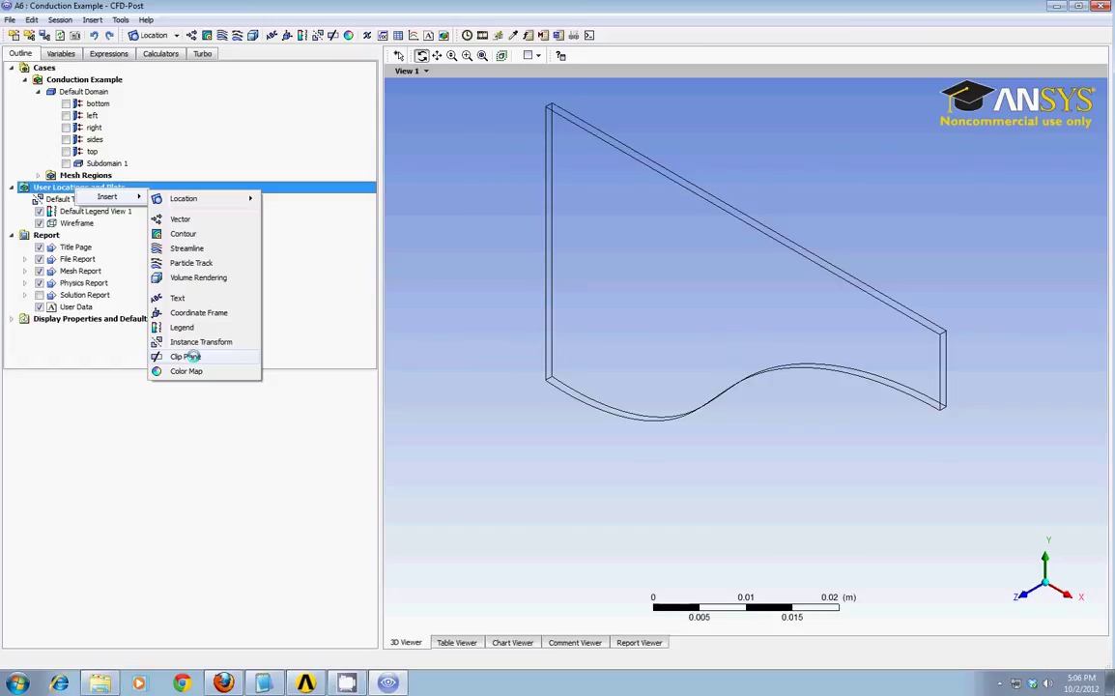
left_click(188, 233)
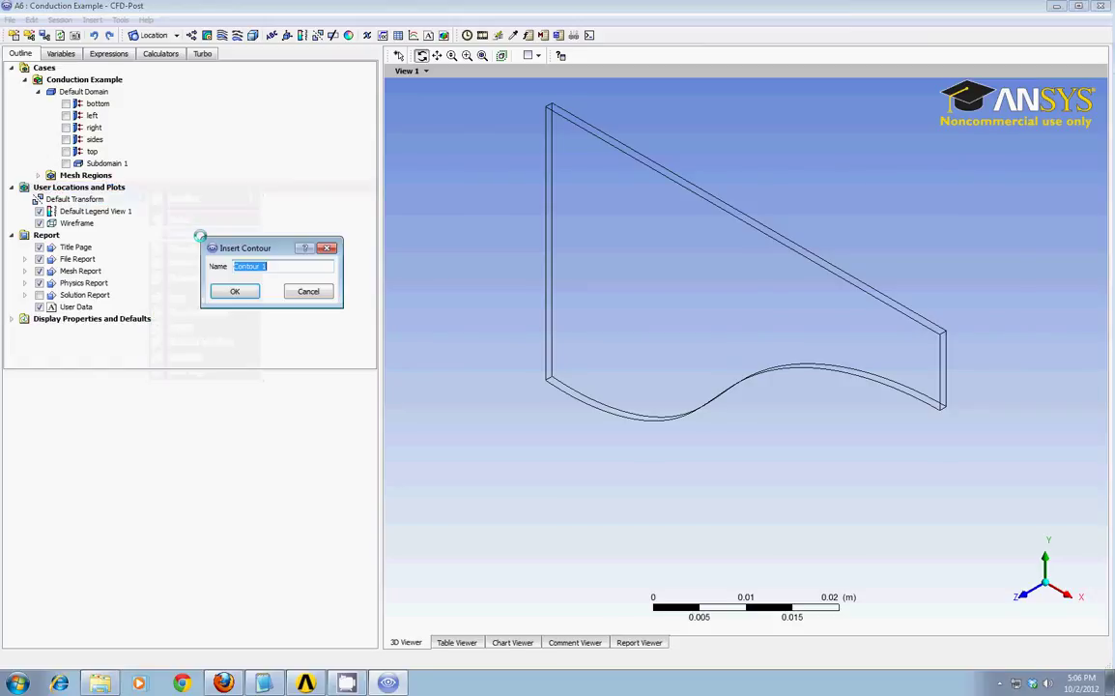
left_click(228, 292)
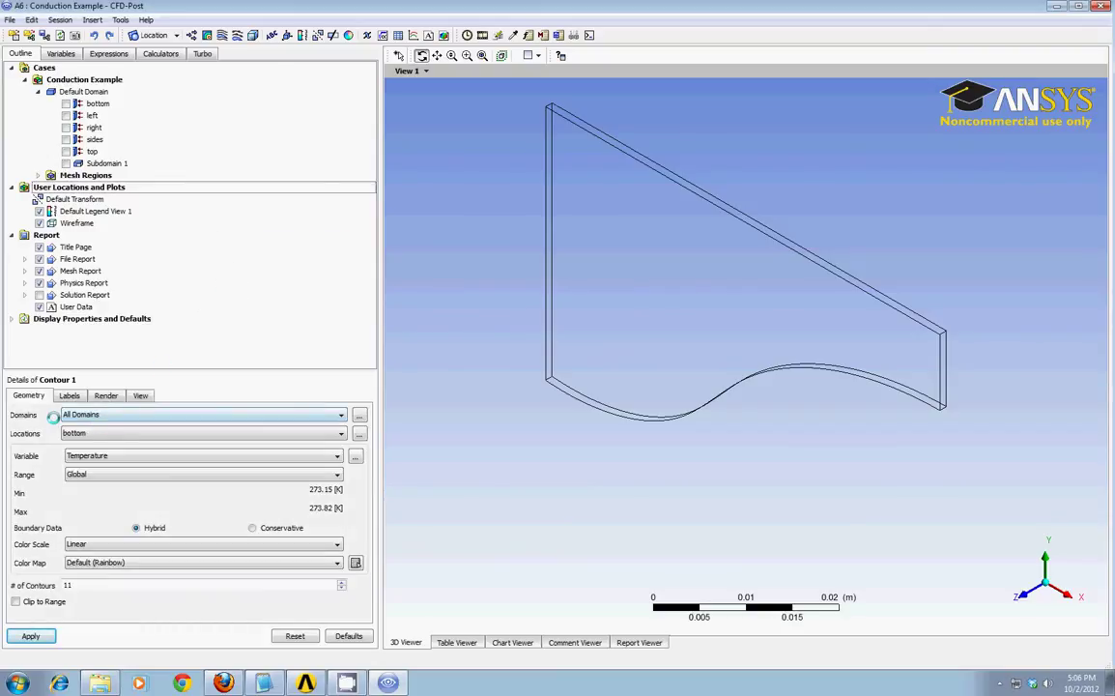
Plot Temperature on the sides location over All Domains and apply
left_click(82, 413)
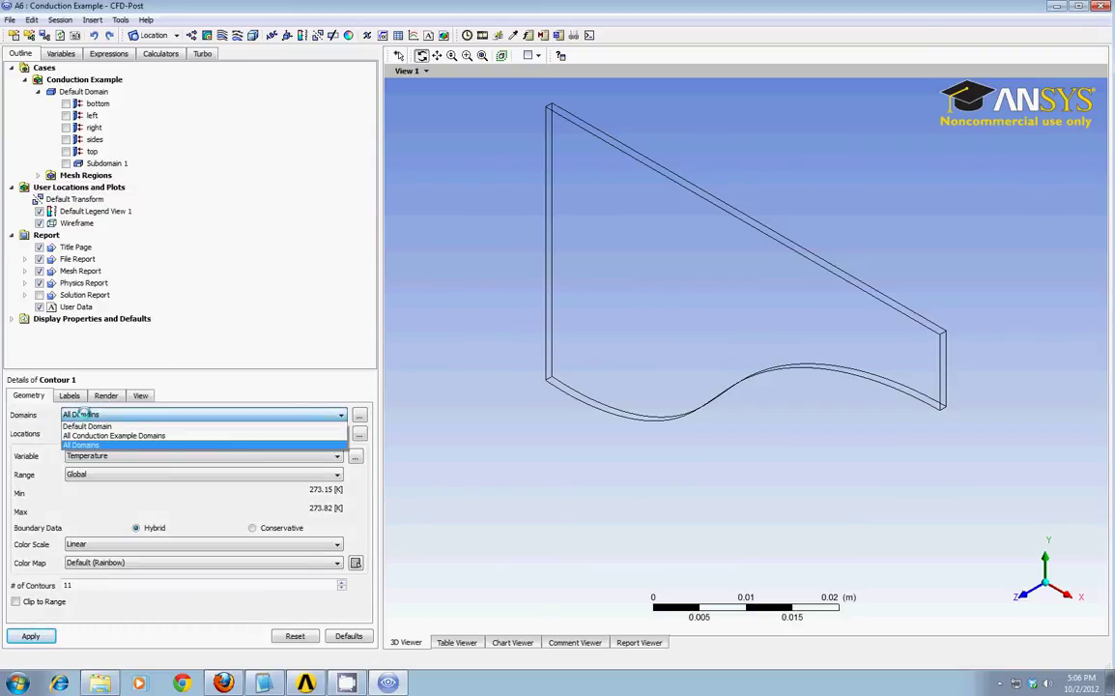
left_click(88, 445)
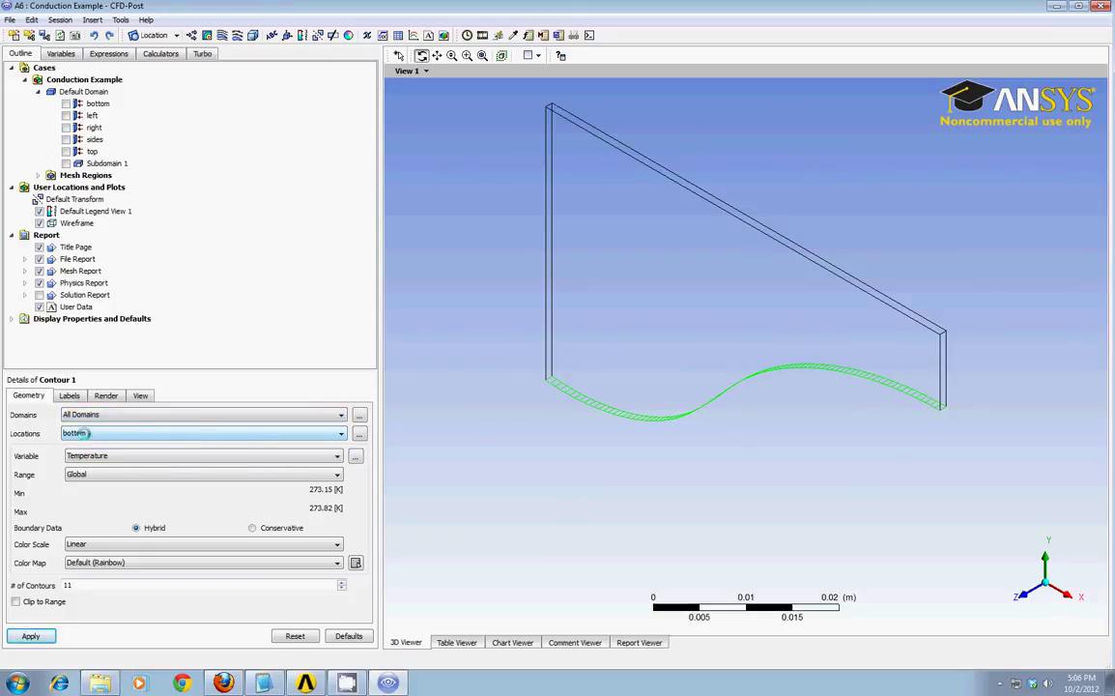
left_click(122, 431)
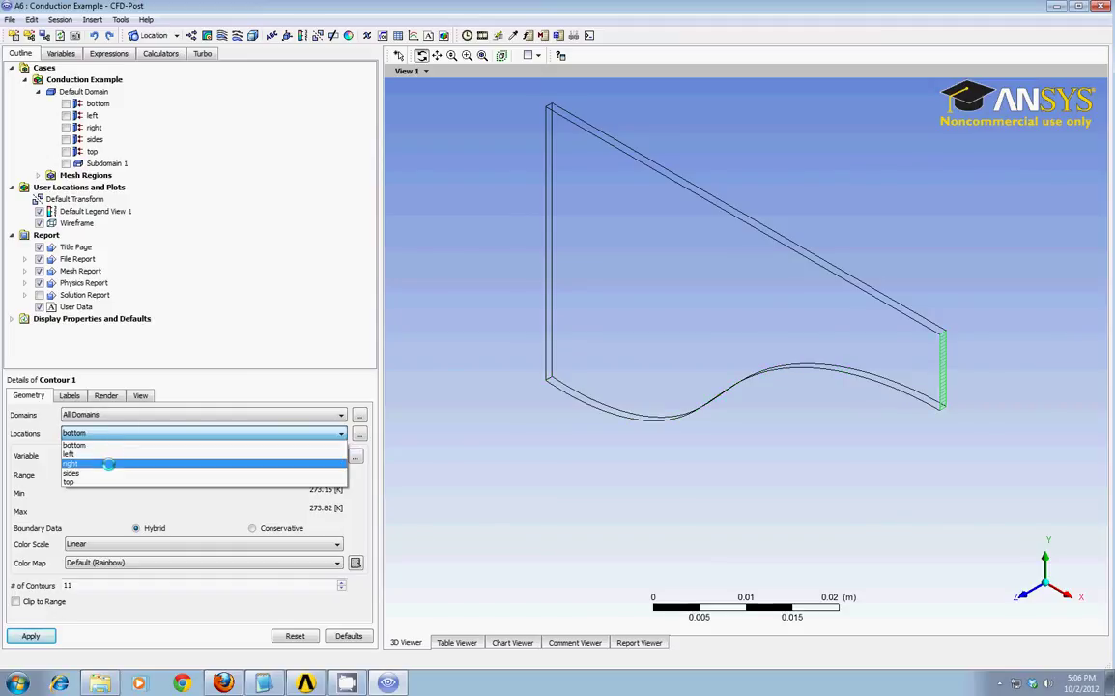
left_click(105, 472)
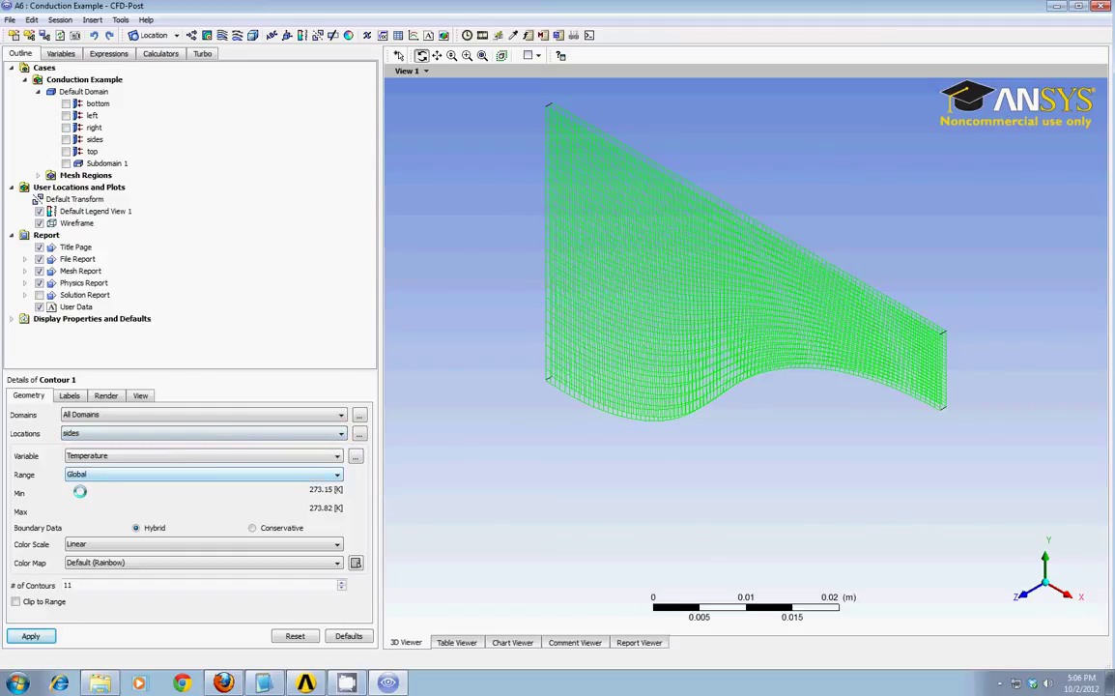
left_click(101, 455)
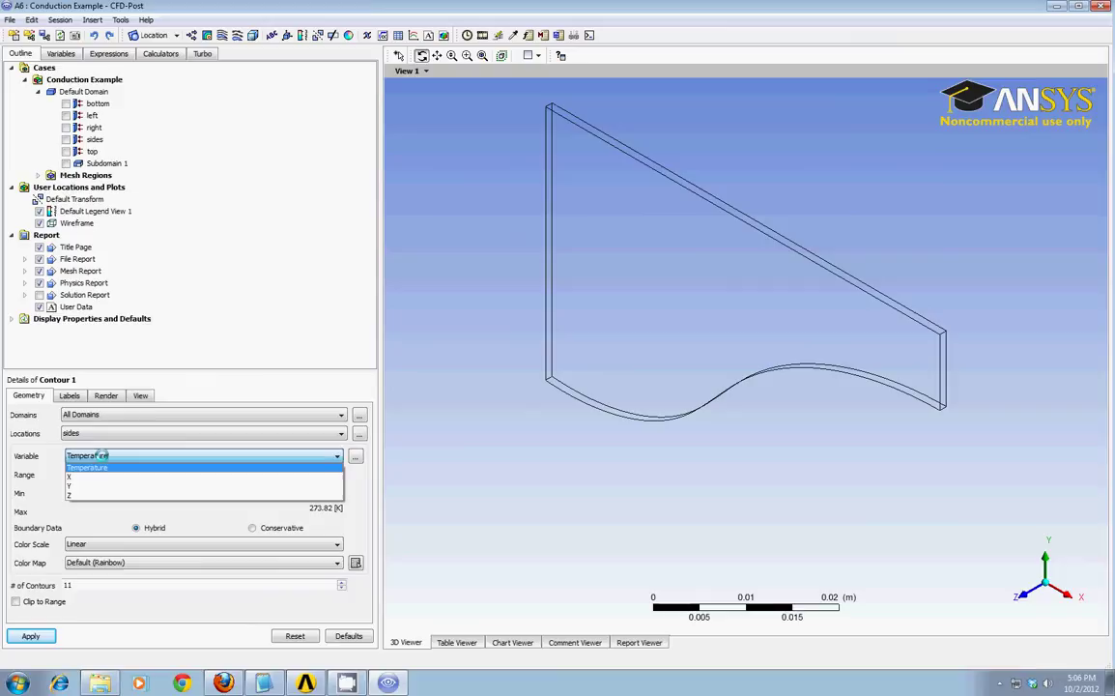
left_click(103, 467)
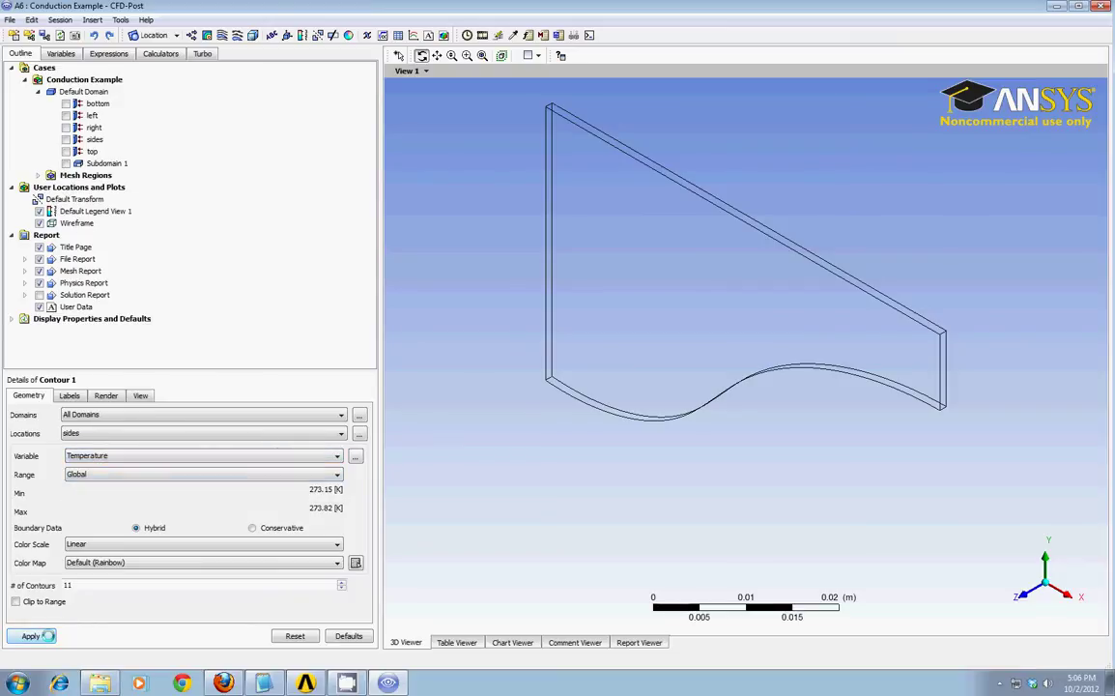
left_click(45, 634)
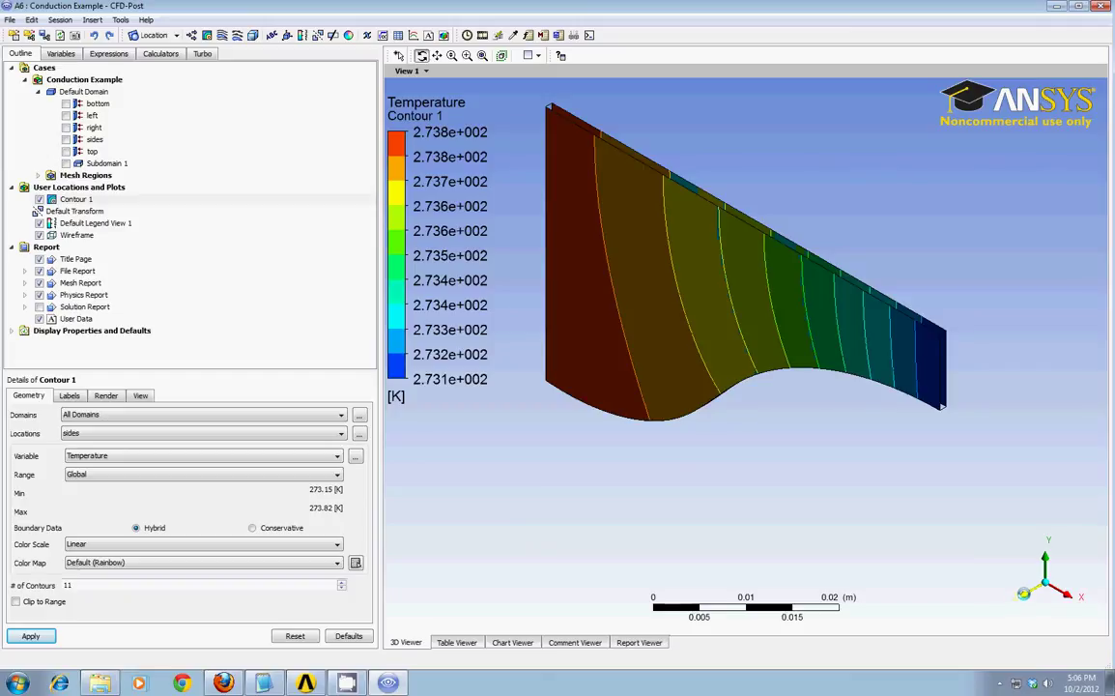
Snap the 3D view to a front X-Y view using the triad's Z axis
left_click(1023, 595)
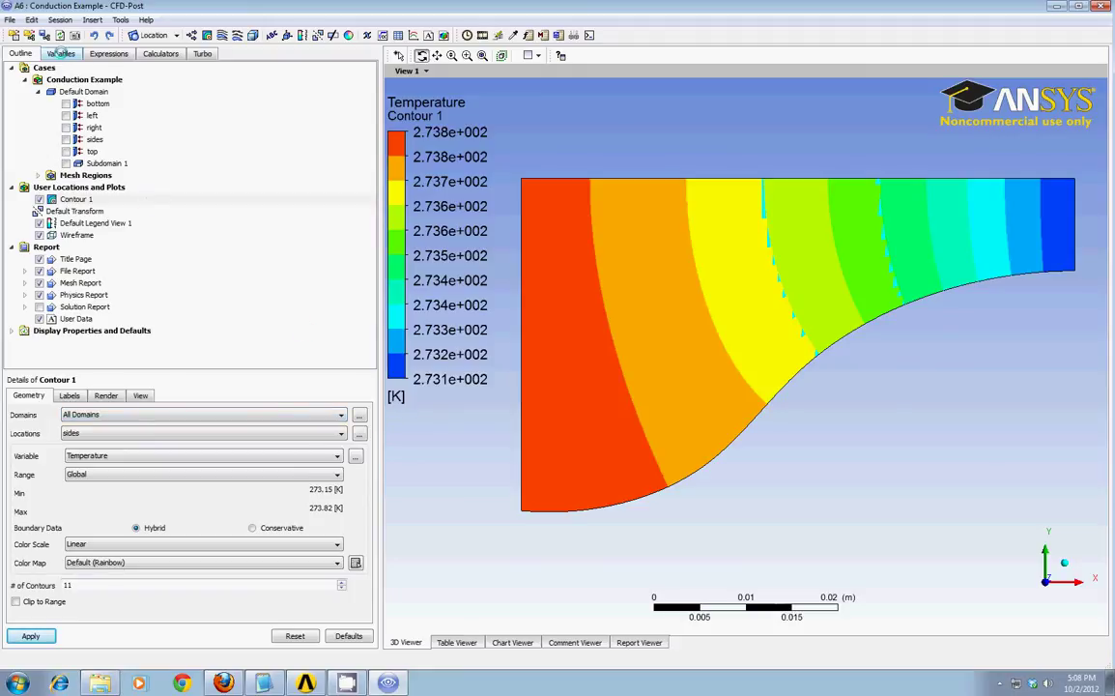
Change the Temperature variable's units to C and apply
left_click(59, 53)
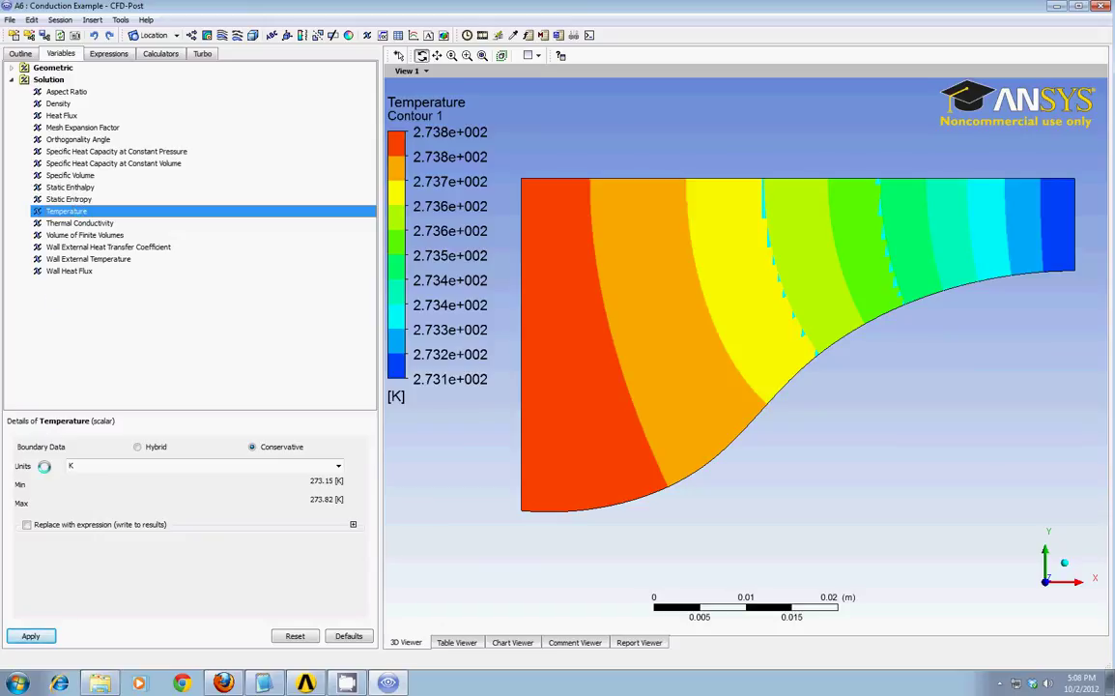
left_click(335, 466)
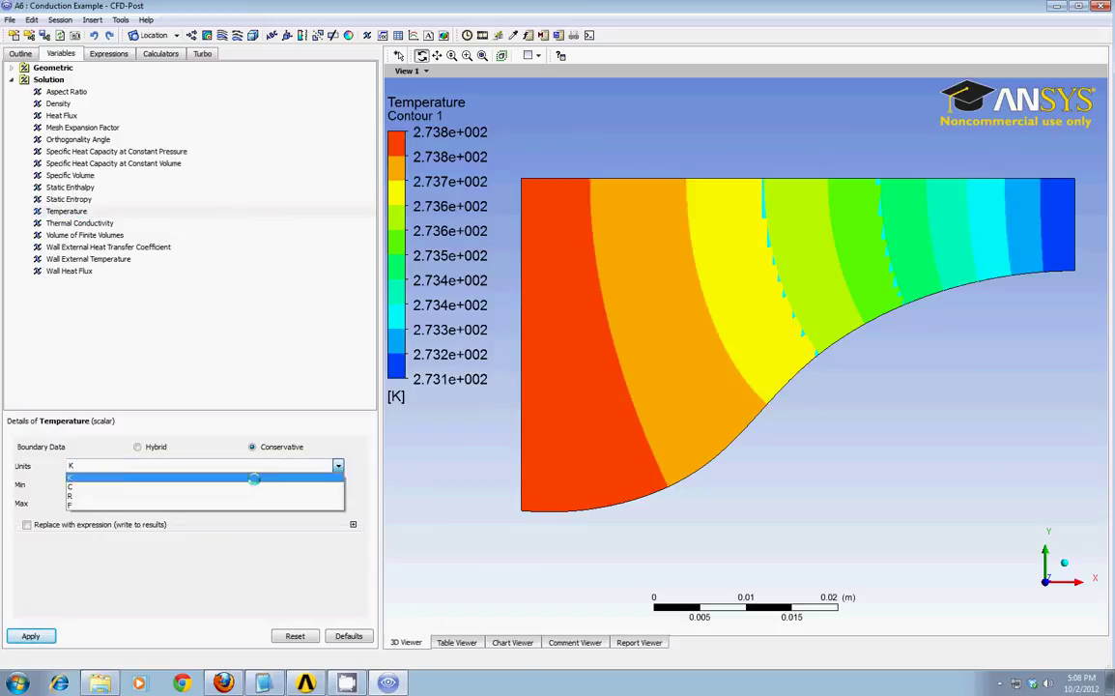
left_click(127, 486)
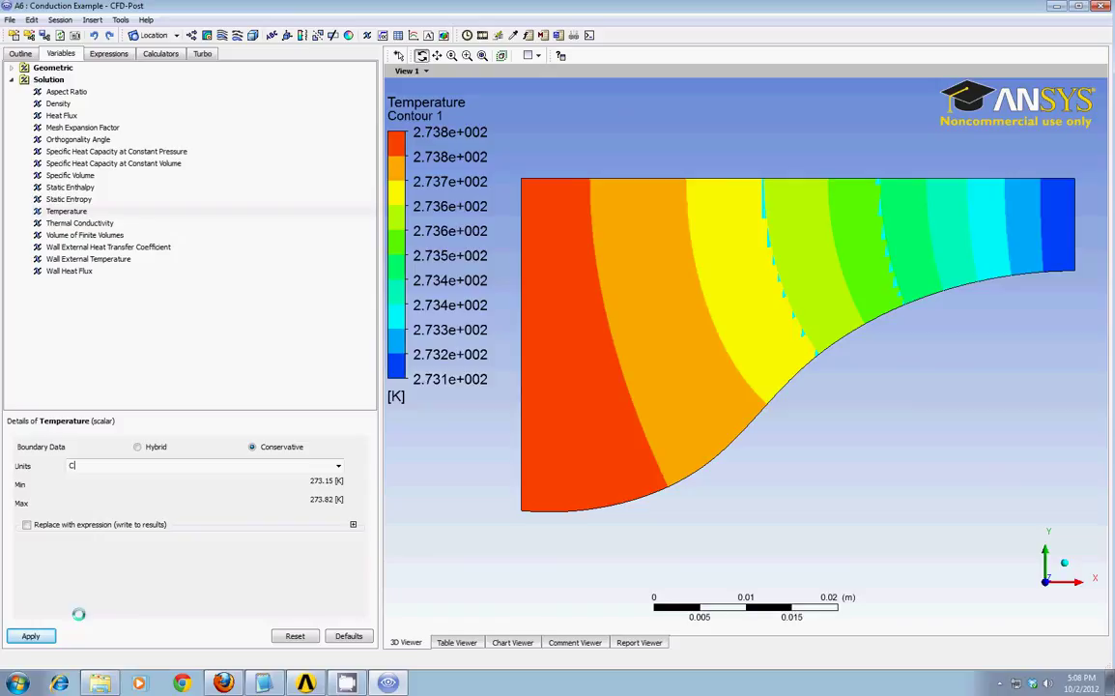
left_click(25, 635)
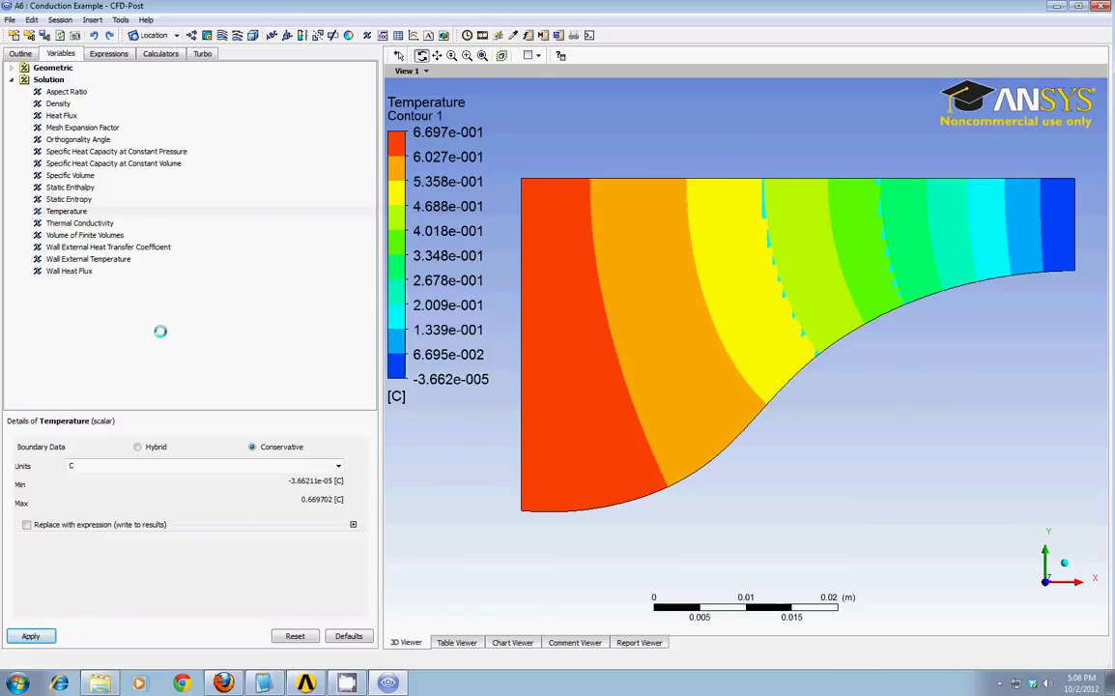
left_click(21, 53)
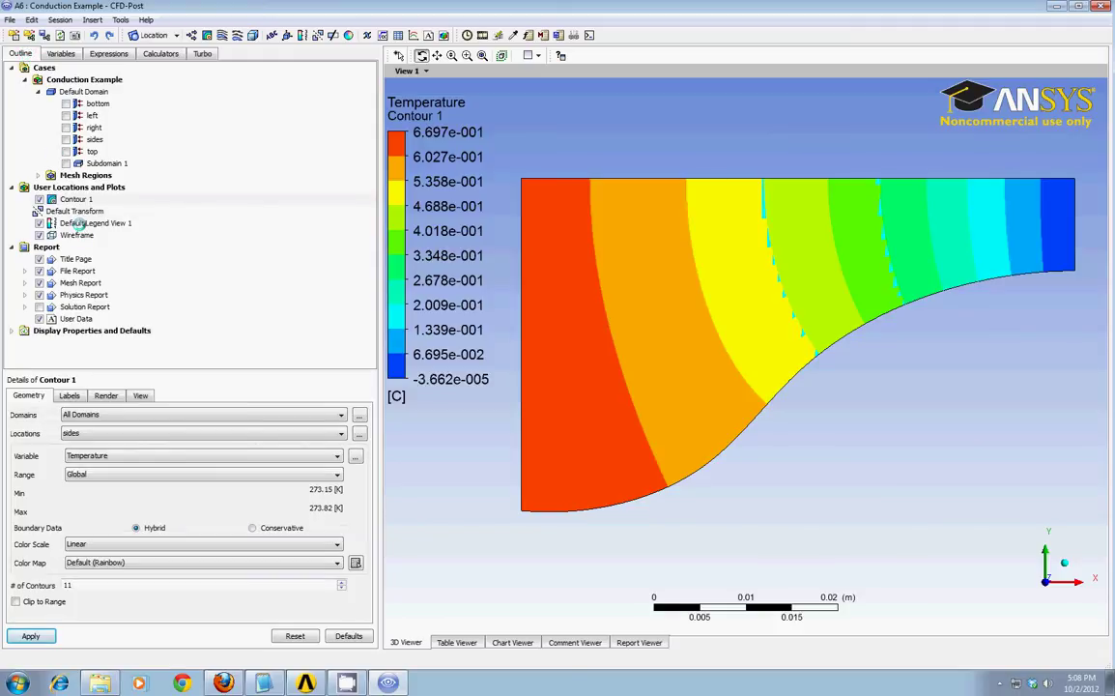
Switch Default Legend View 1's number notation to Fixed and apply
left_click(77, 223)
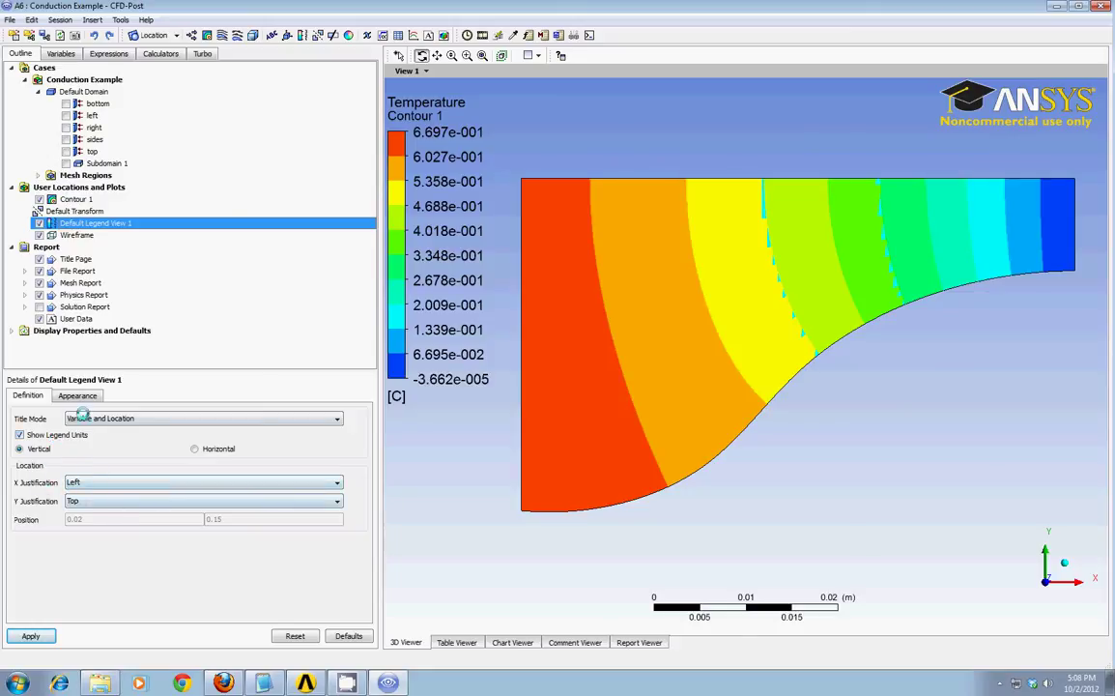
left_click(79, 395)
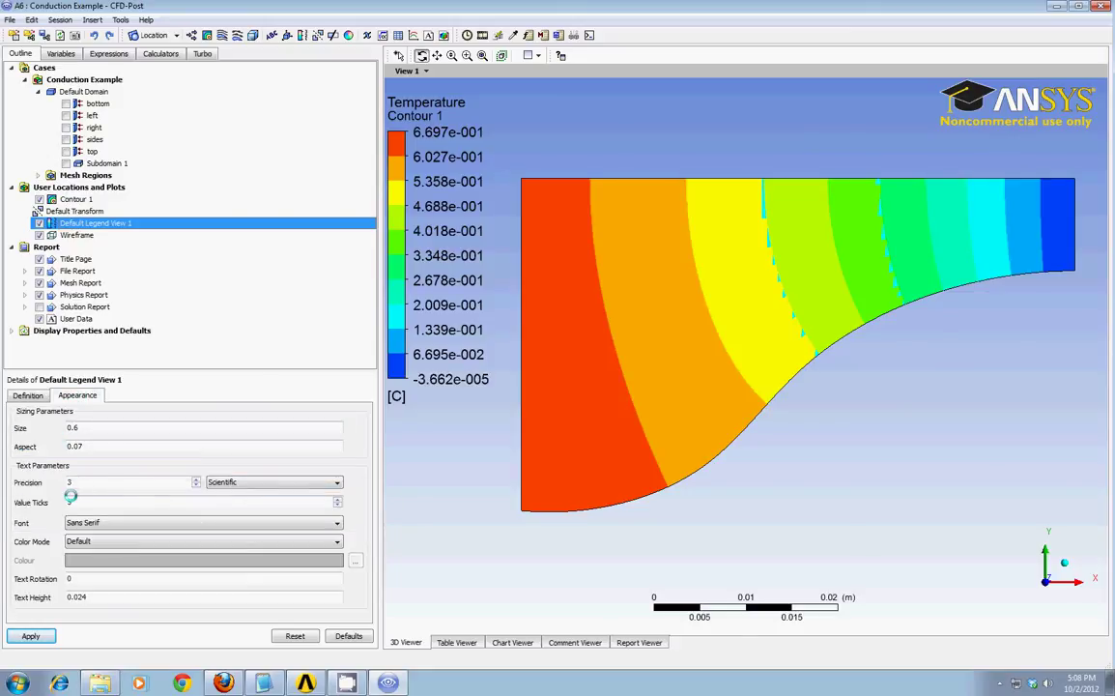
left_click(214, 481)
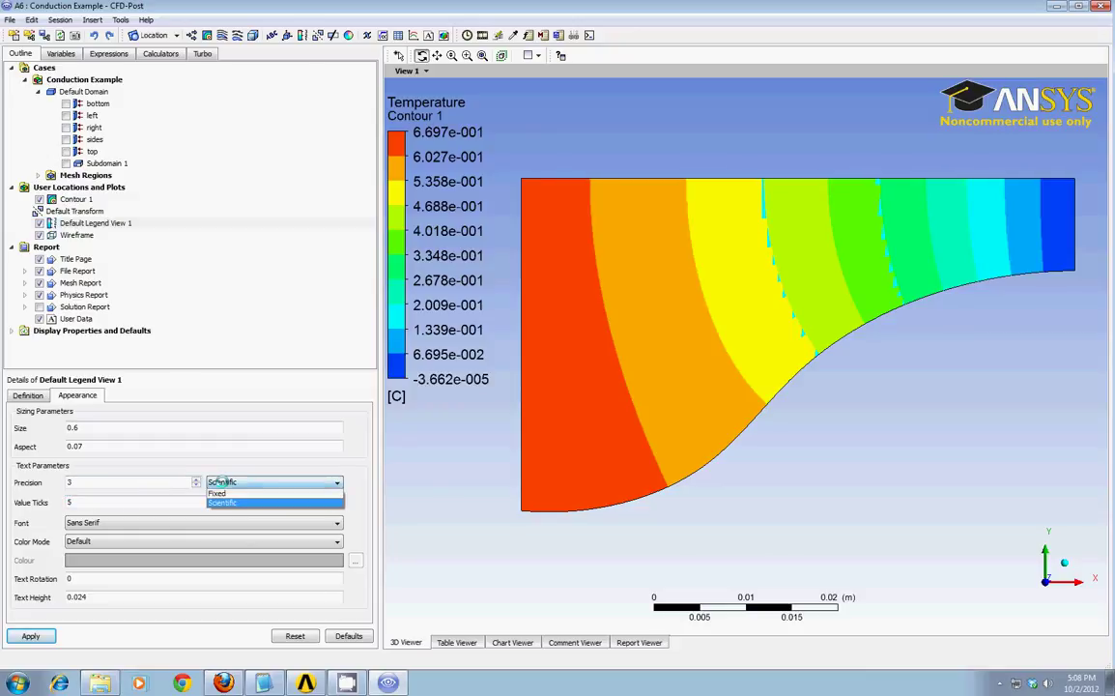
left_click(224, 493)
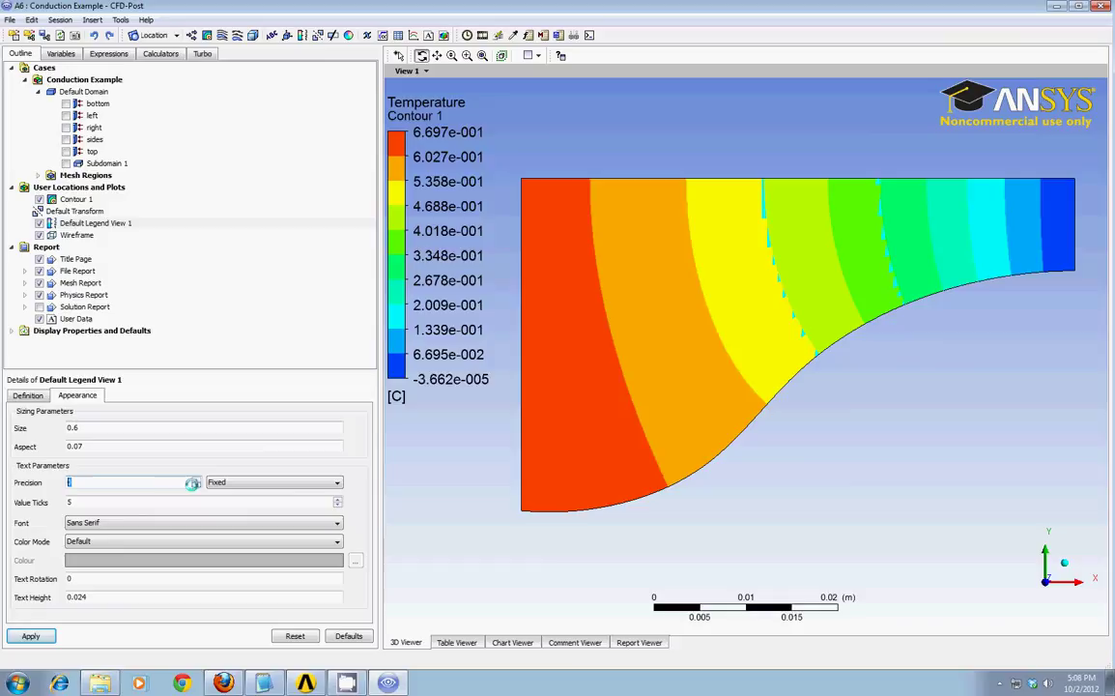
type("1")
left_click(42, 634)
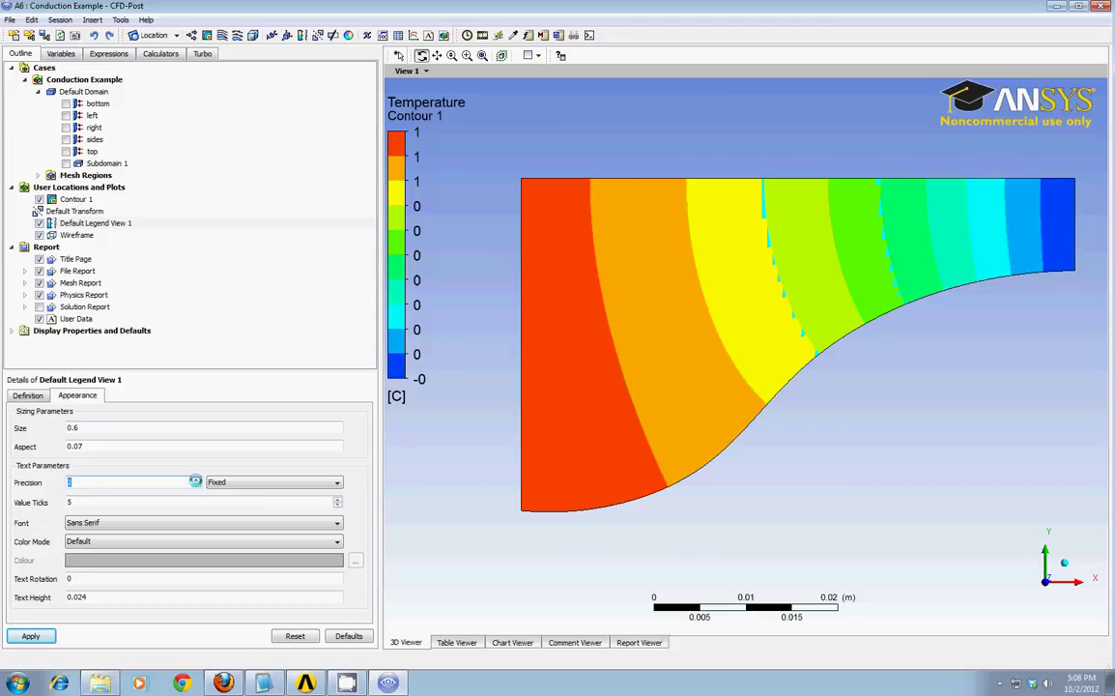
Try legend precision 3 and 6, settling on 3 decimals
left_click(195, 478)
left_click(32, 636)
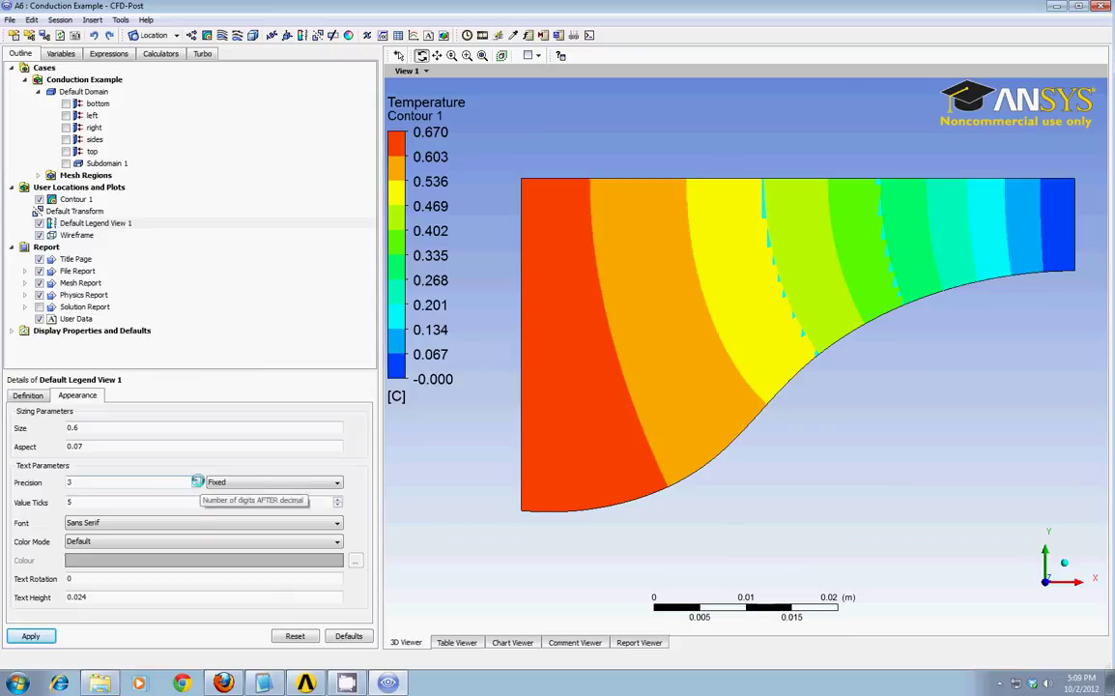
left_click(195, 478)
left_click(195, 479)
left_click(195, 478)
left_click(31, 635)
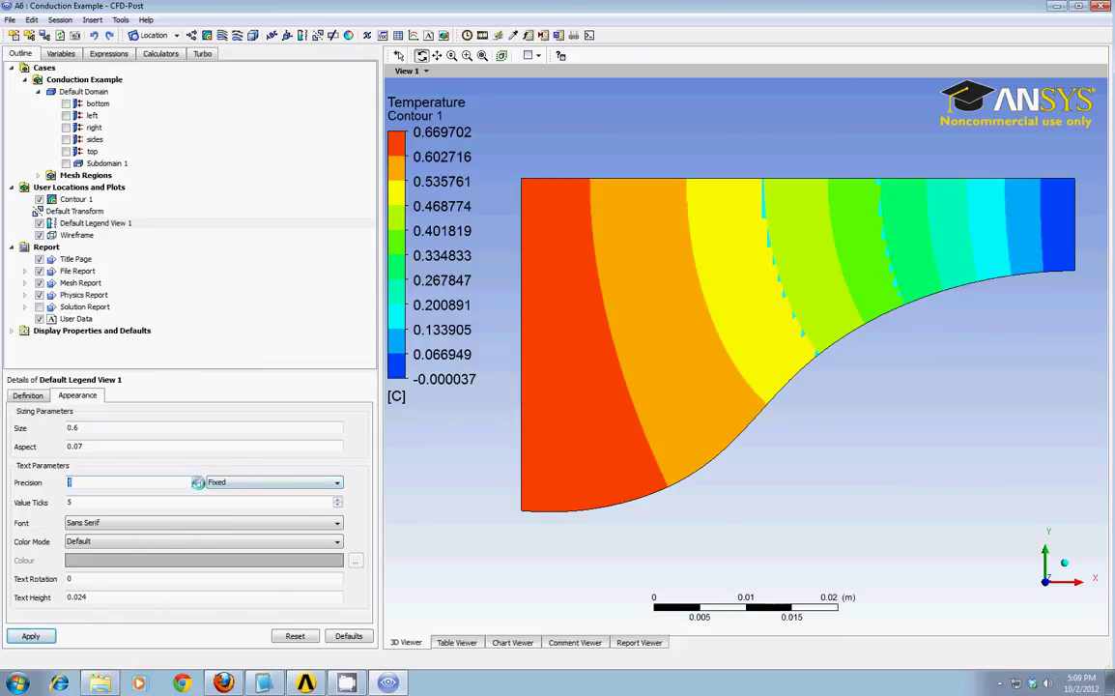
left_click(195, 484)
left_click(195, 485)
left_click(195, 485)
left_click(31, 636)
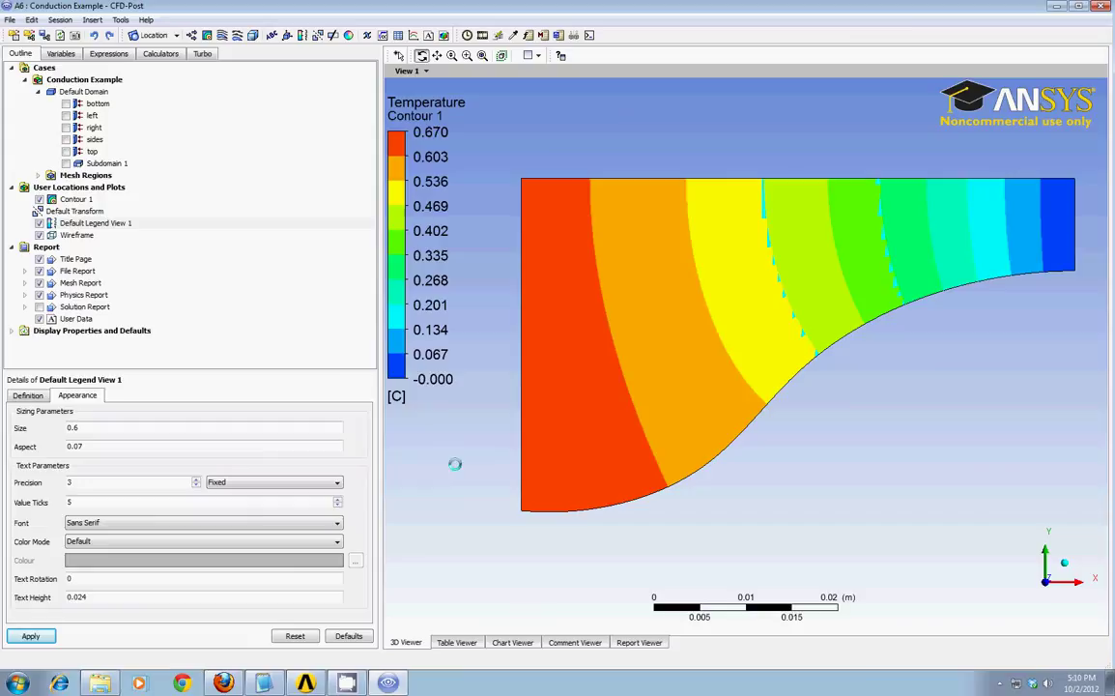
right_click(443, 437)
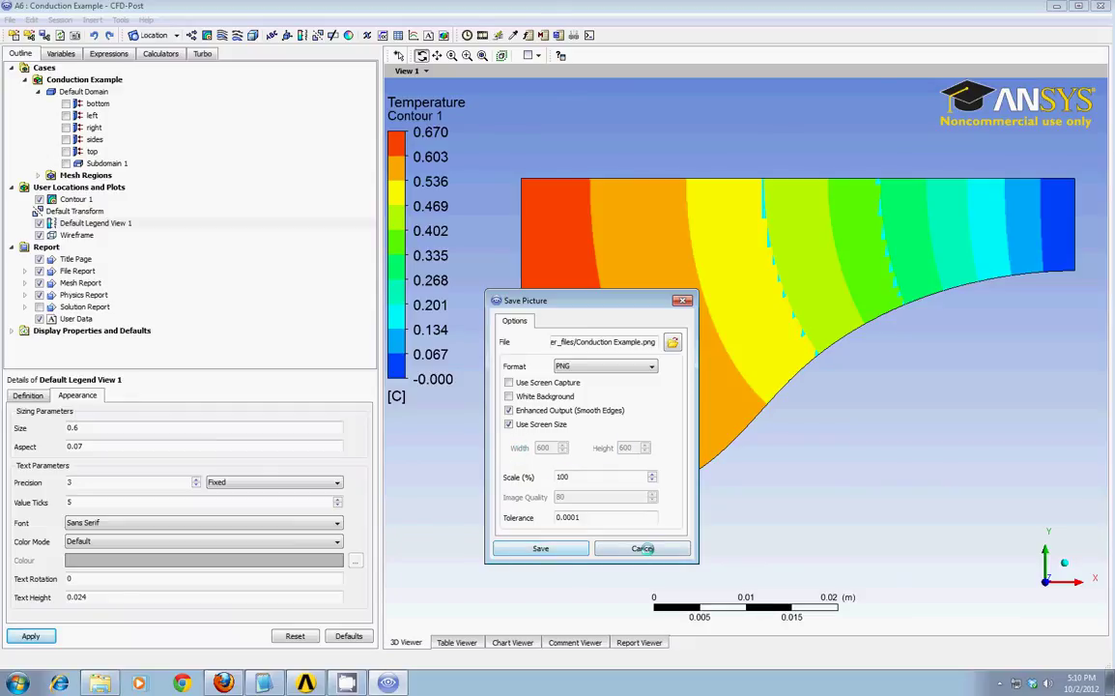
left_click(644, 548)
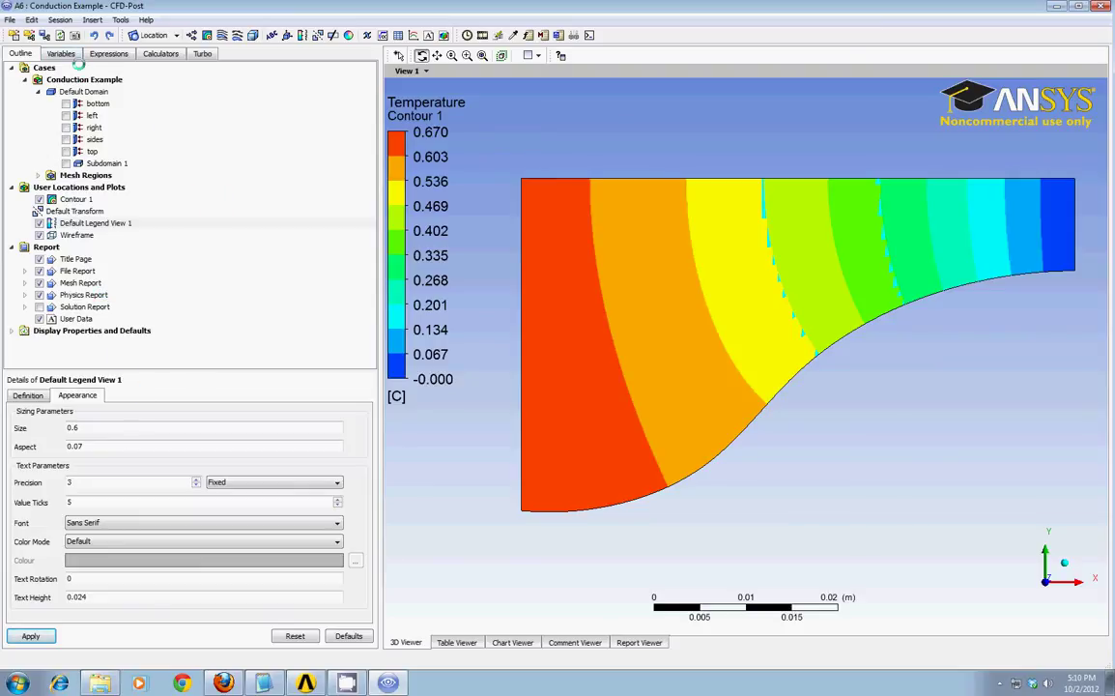
Open the Function Calculator from the Calculators tab
left_click(103, 53)
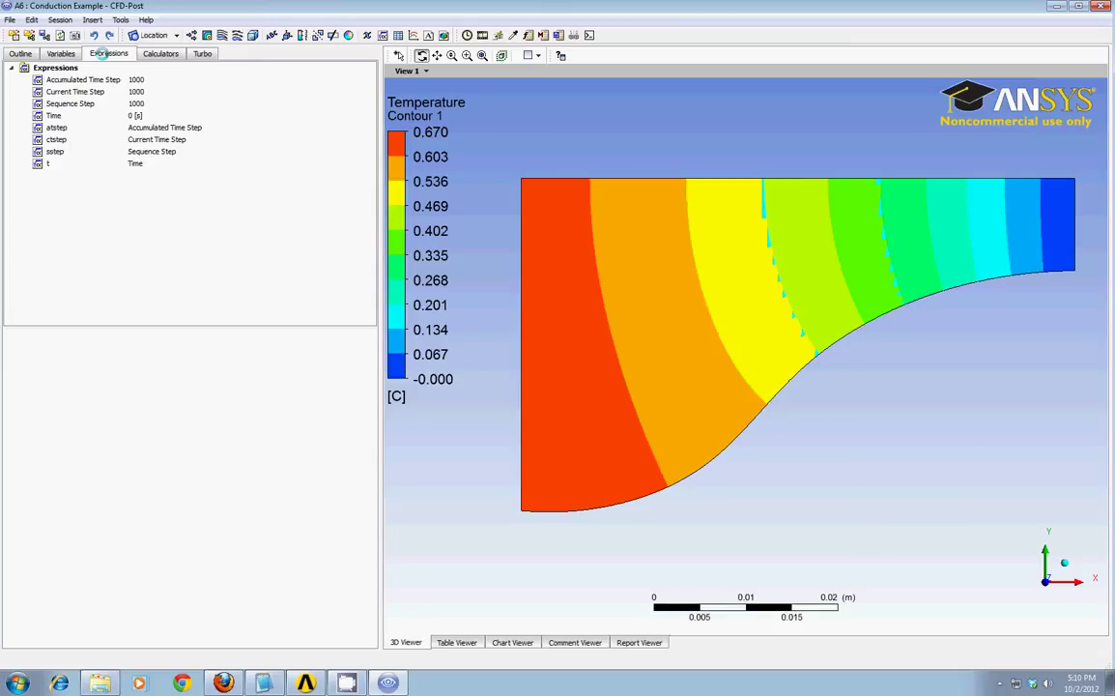
left_click(152, 52)
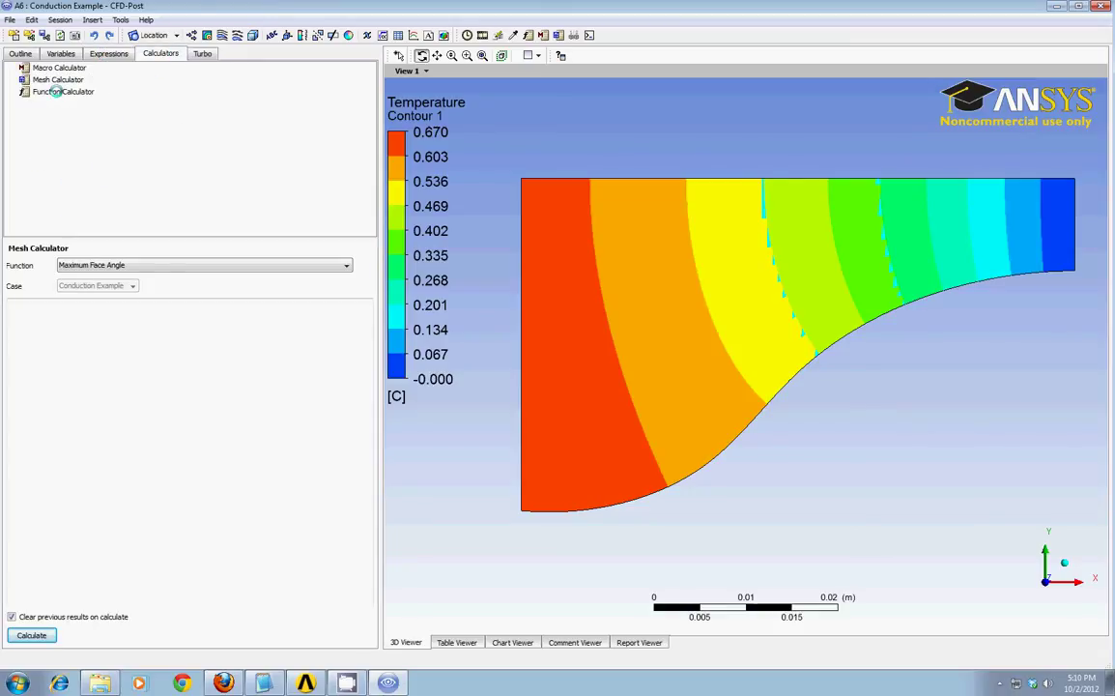
left_click(57, 91)
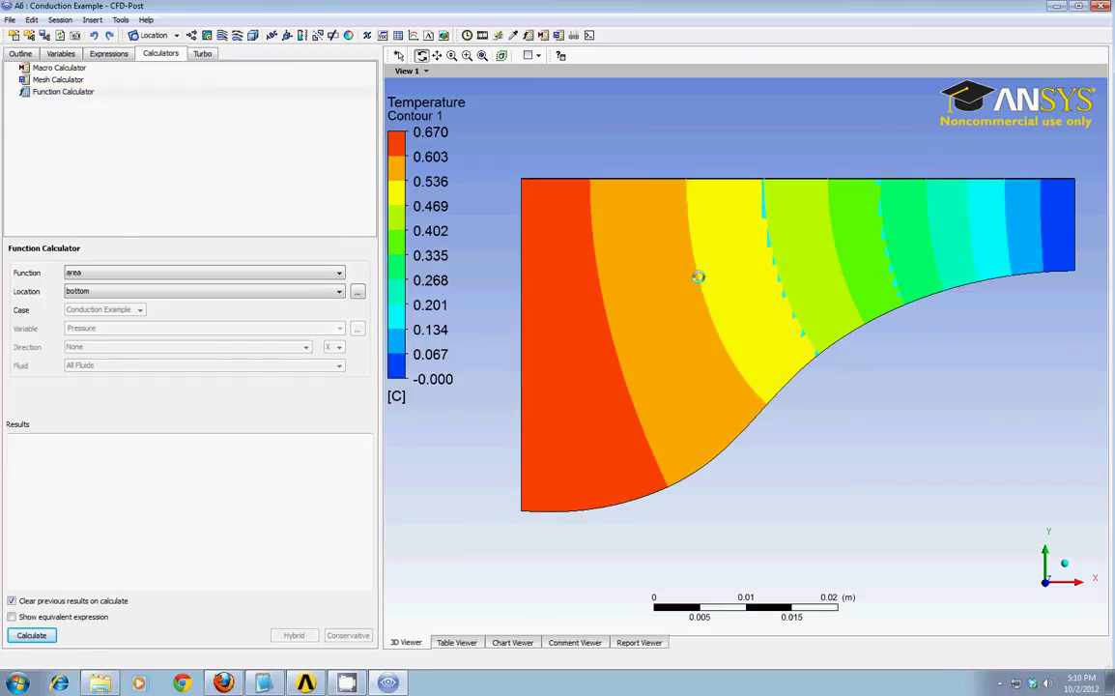
left_click_drag(696, 277, 630, 194)
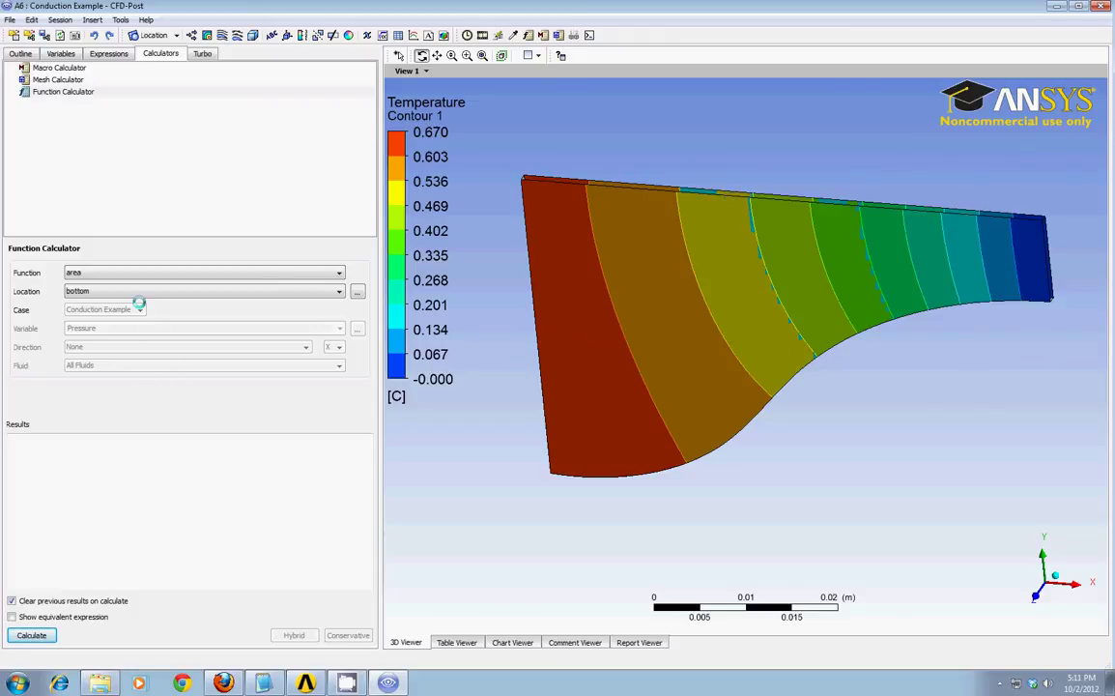
Set the calculator function to areaInt on the top location
left_click(87, 273)
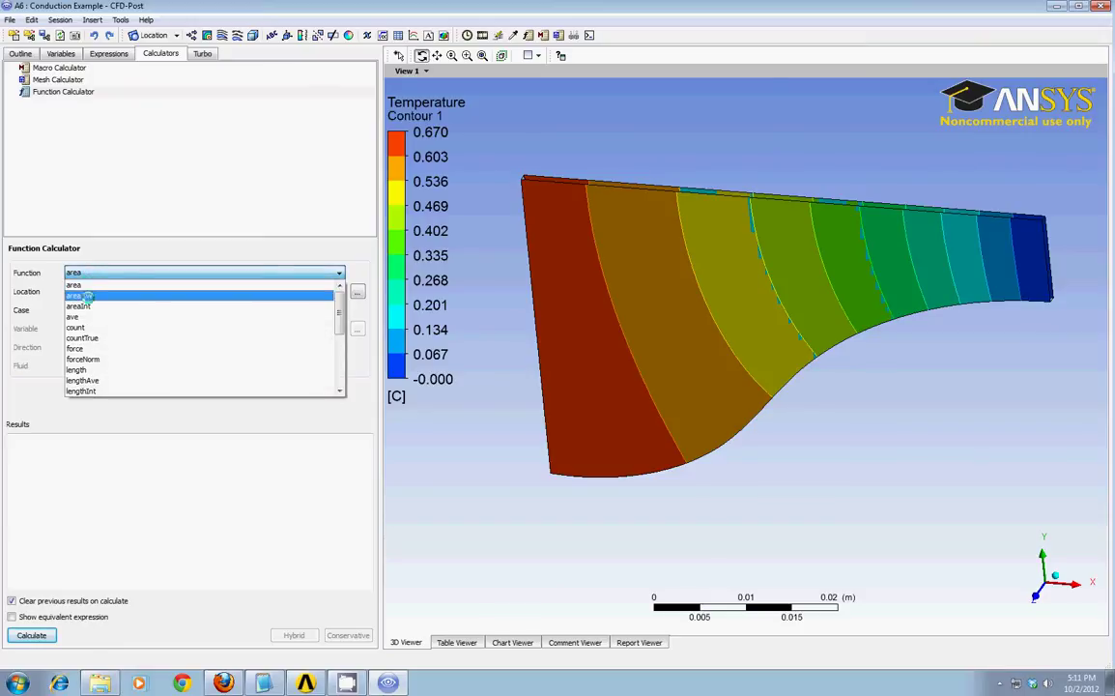
left_click(85, 305)
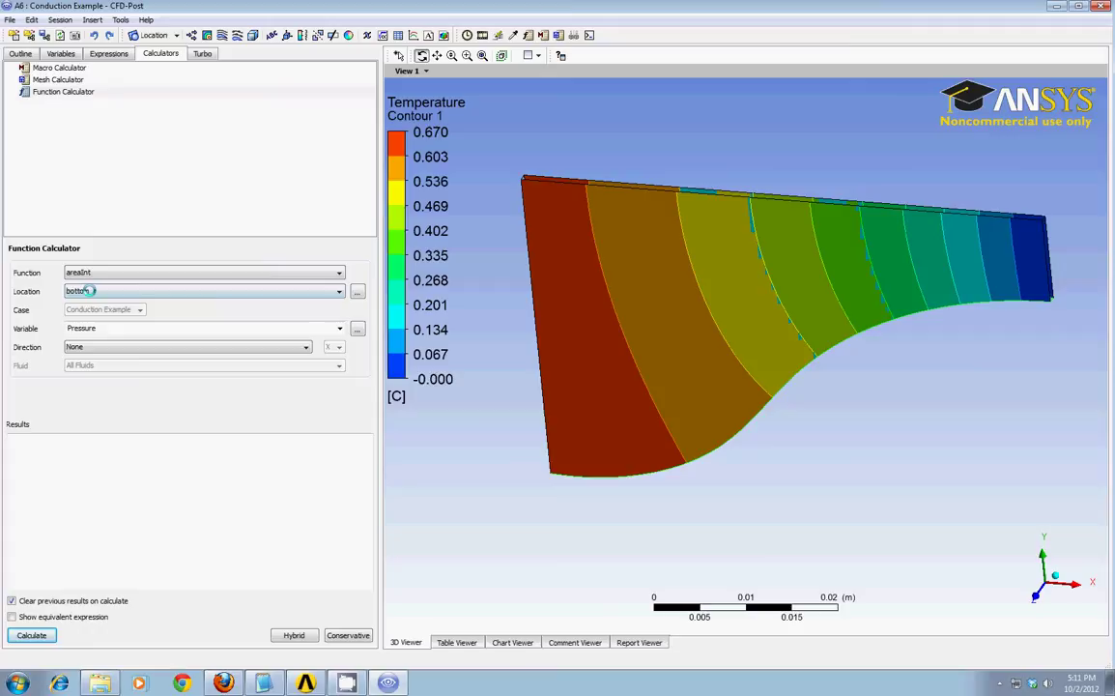
left_click(85, 290)
left_click(73, 340)
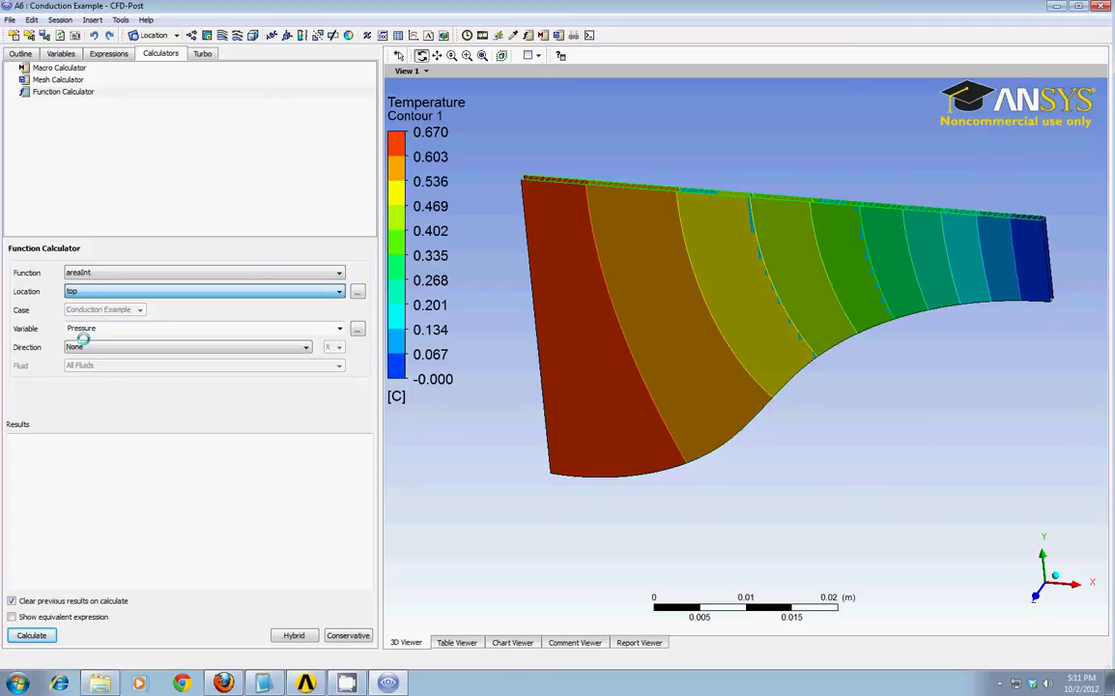
Choose Heat Flux as the variable and calculate, giving 0 W
left_click(339, 330)
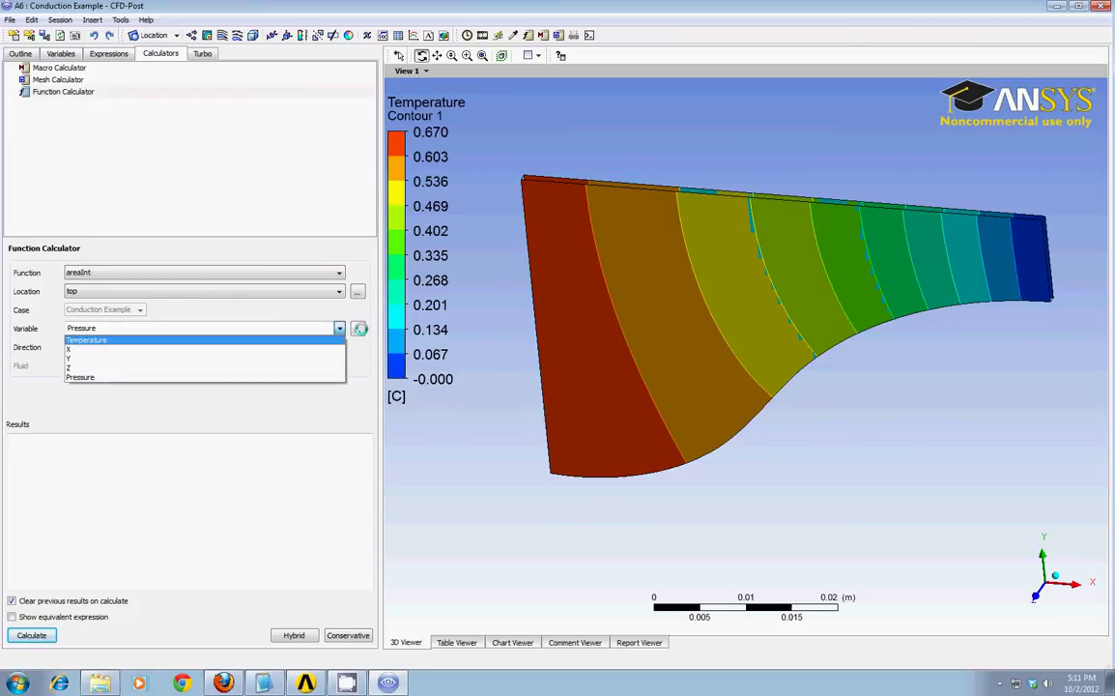
left_click(356, 329)
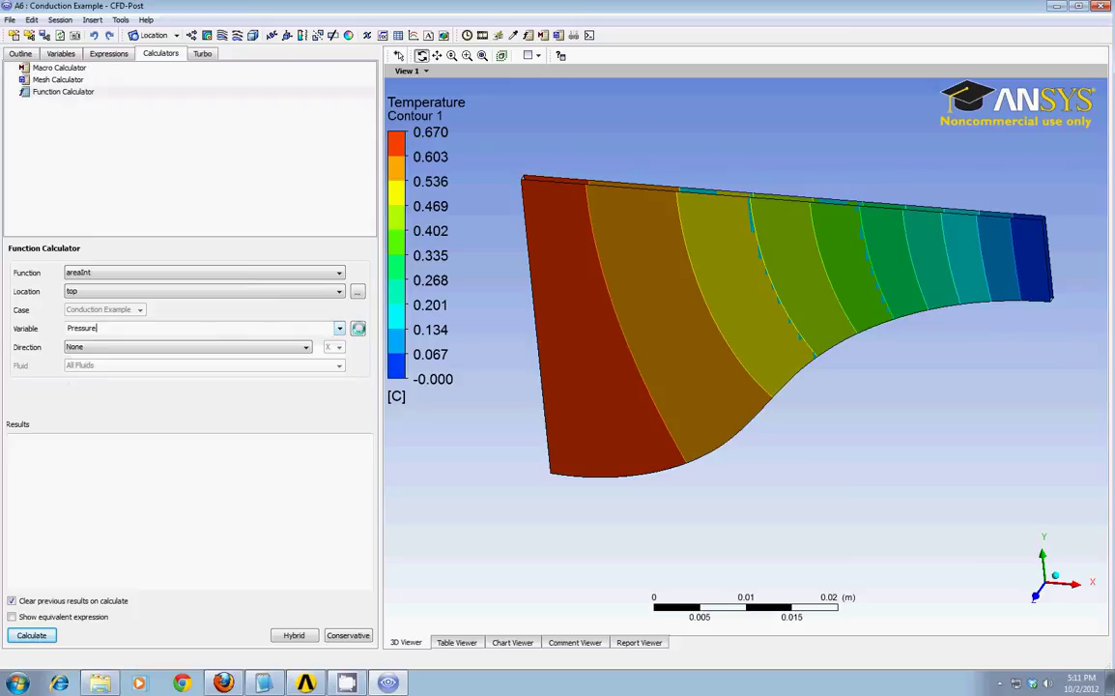
left_click(357, 328)
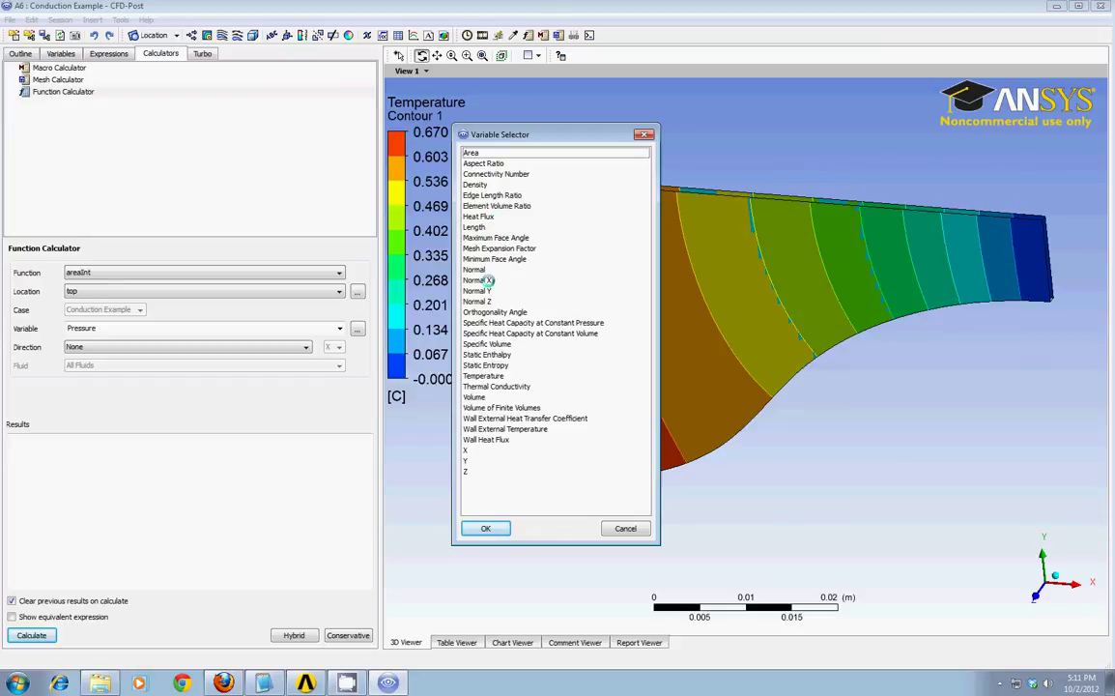
left_click(487, 216)
left_click(486, 527)
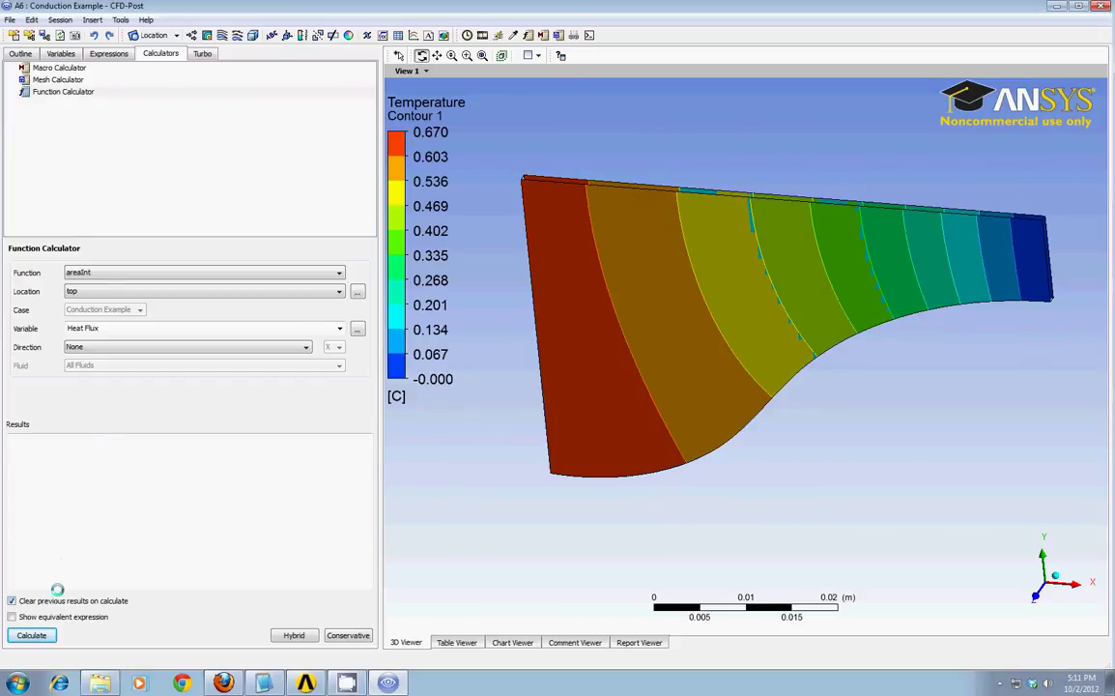
left_click(32, 635)
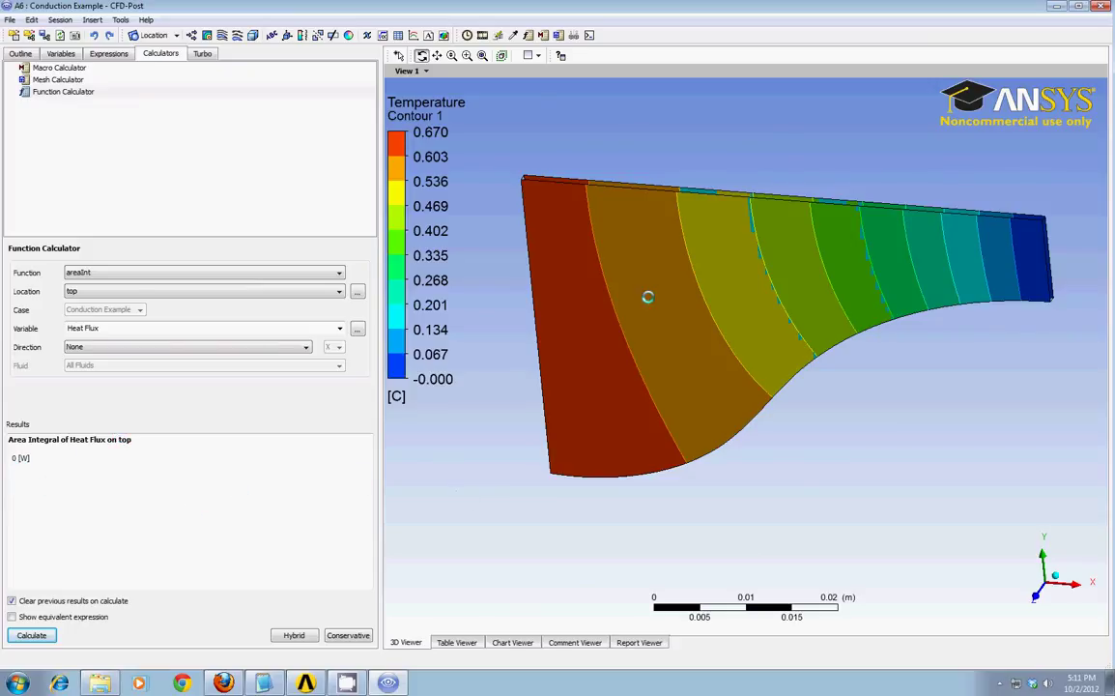
left_click_drag(488, 427, 566, 427)
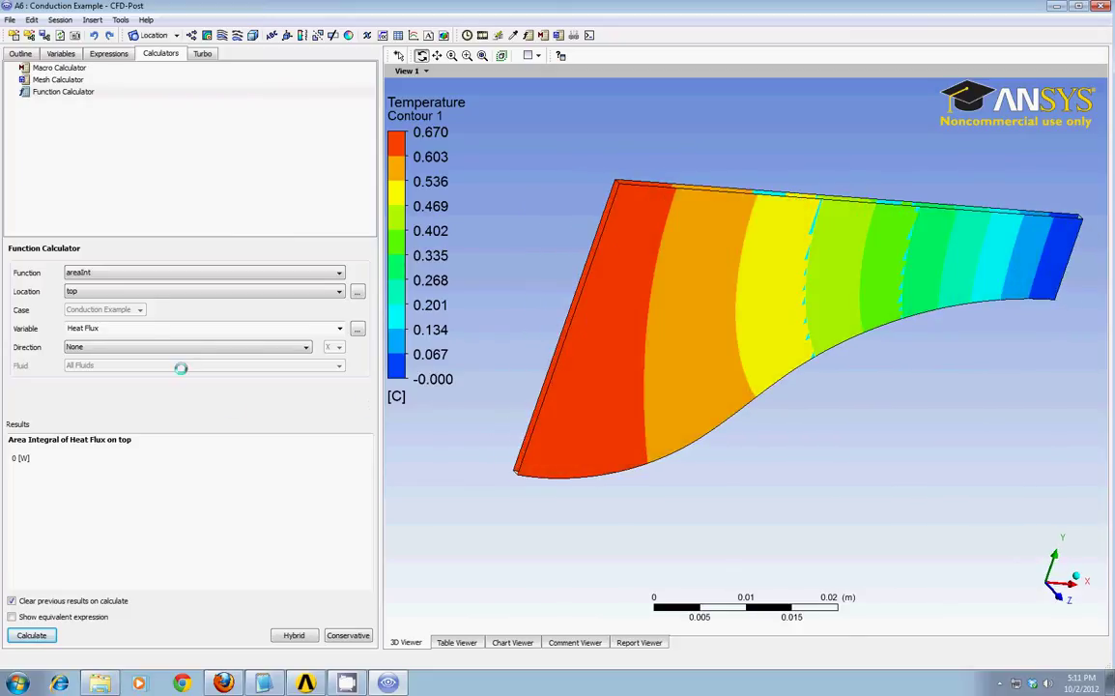
Compute Heat Flux on left: areaInt 0.0438191 W, then areaAve 1217.2 W m^-2
left_click(272, 291)
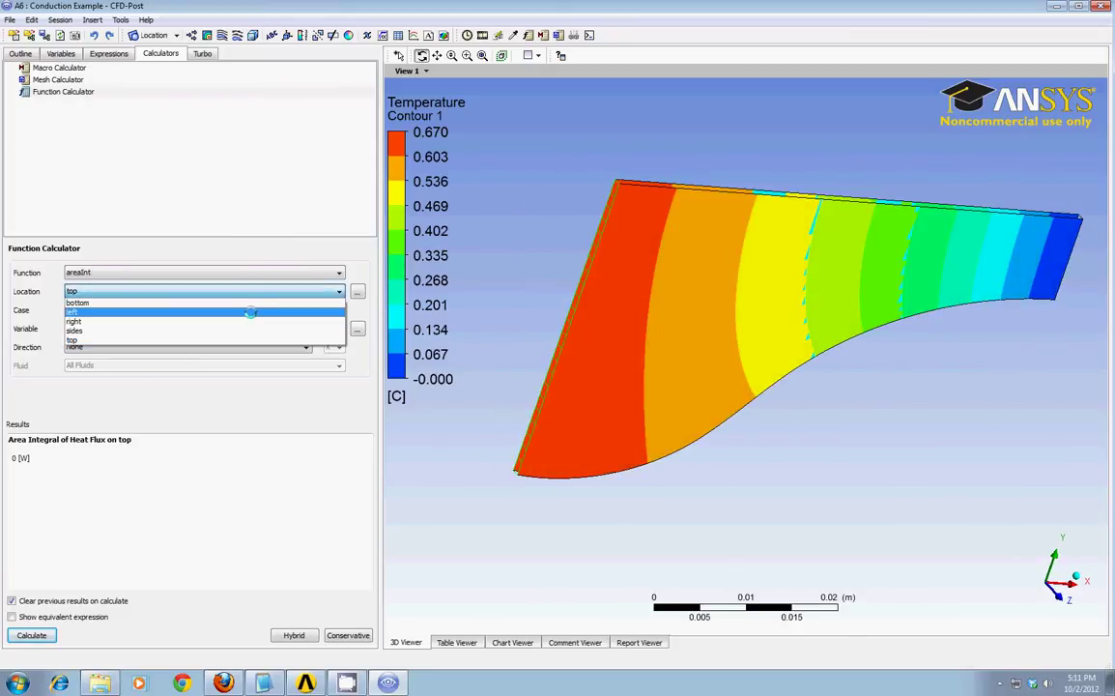
left_click(116, 311)
left_click(32, 634)
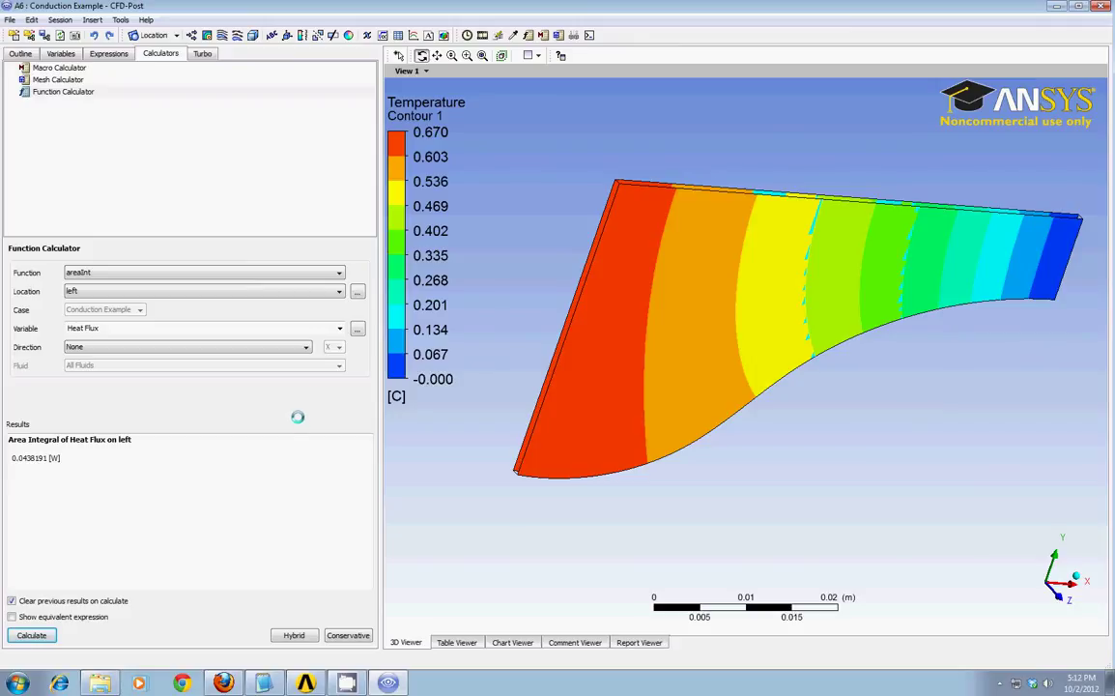
left_click(339, 272)
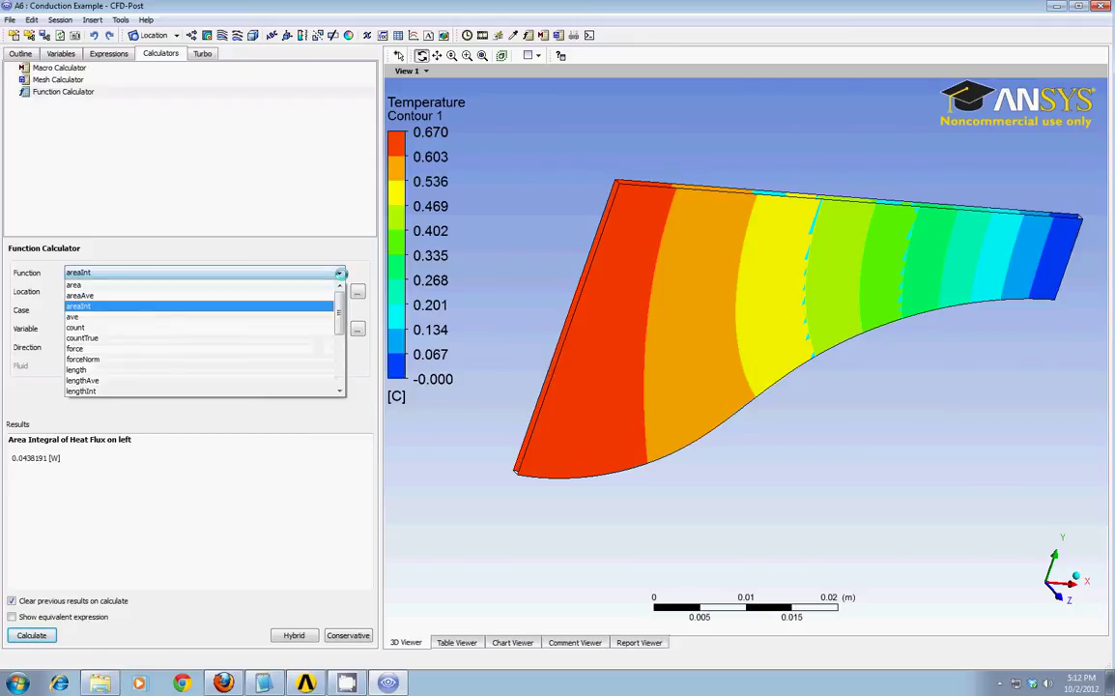
left_click(90, 293)
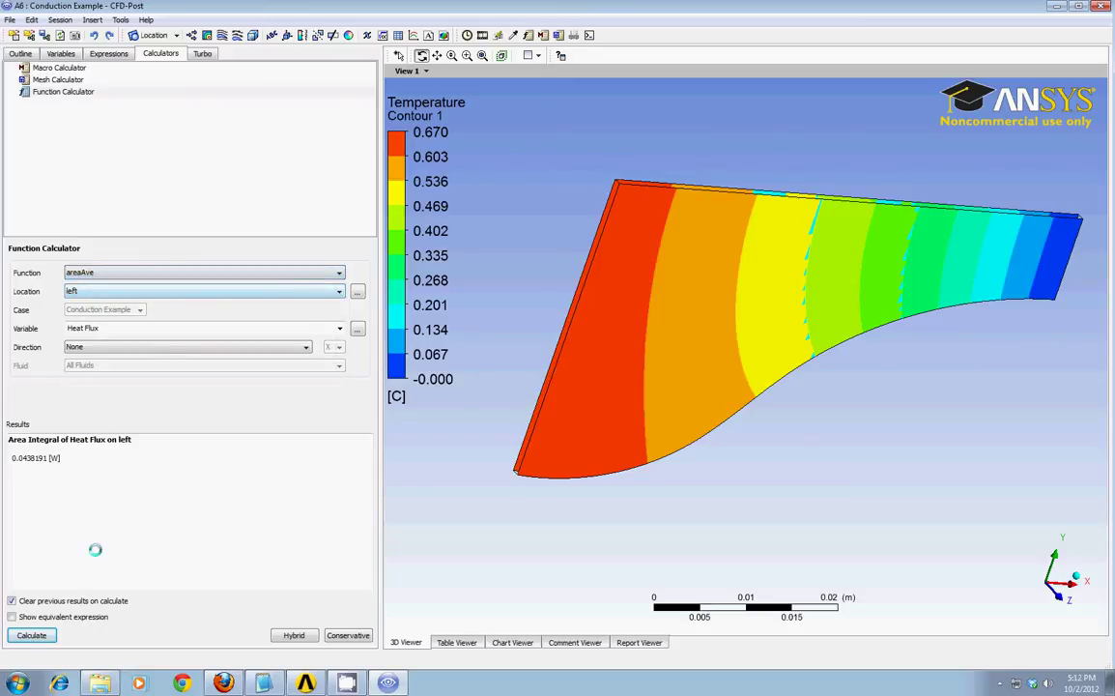
left_click(31, 635)
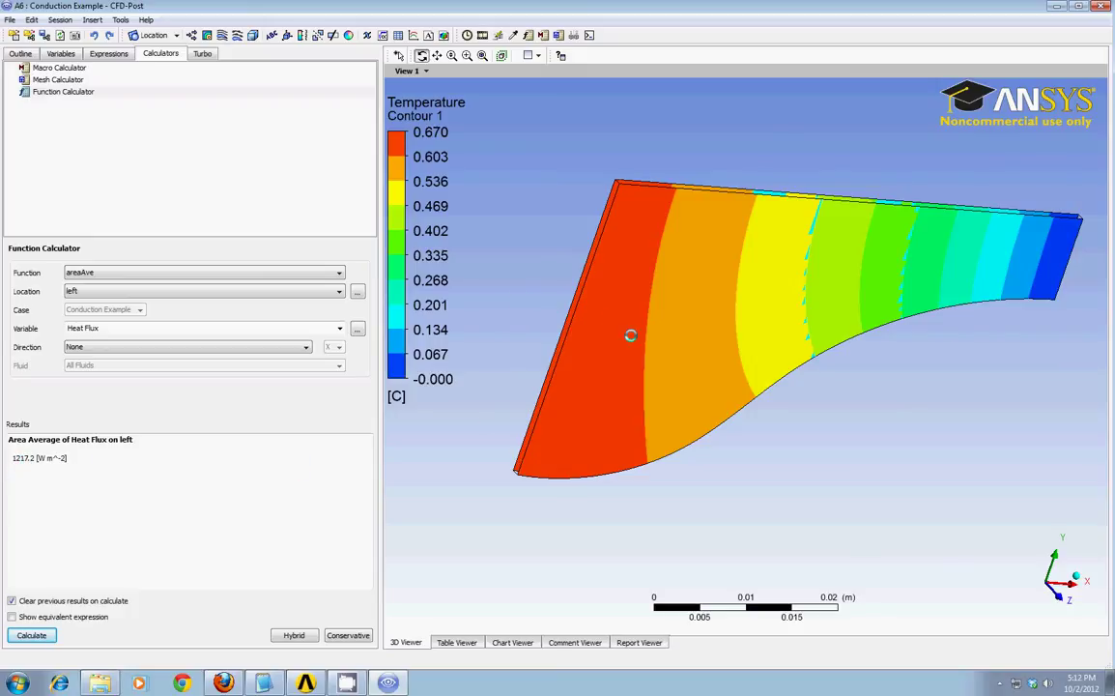
Compute the areaAve of Heat Flux on right, giving -4395.29 W m^-2
left_click(332, 291)
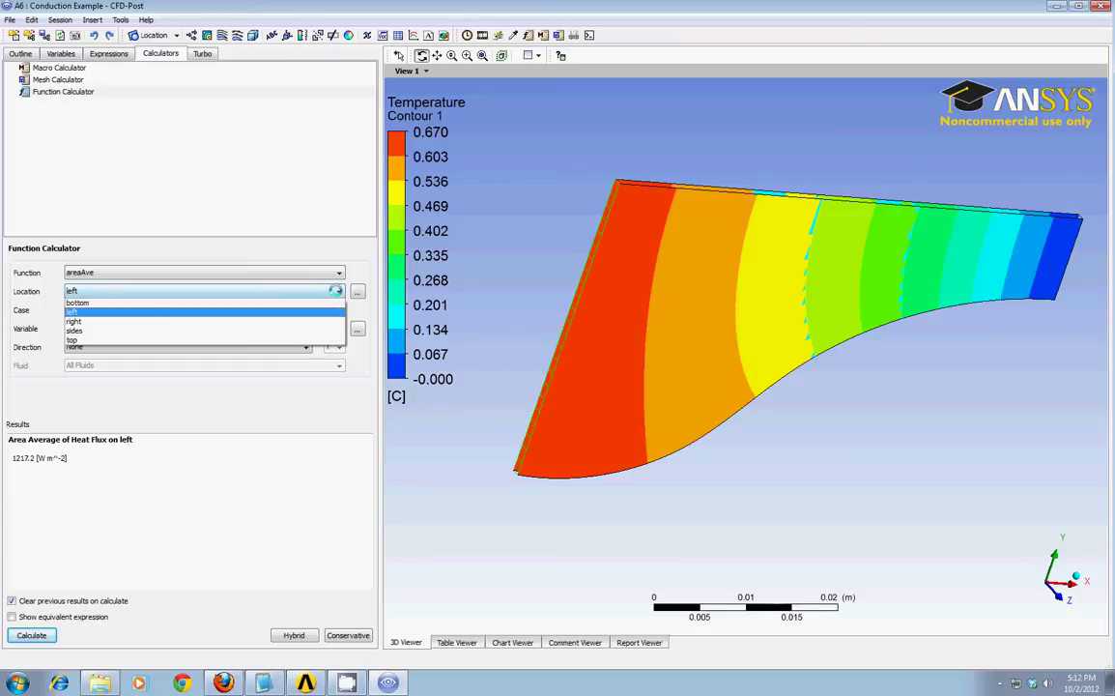
left_click(301, 322)
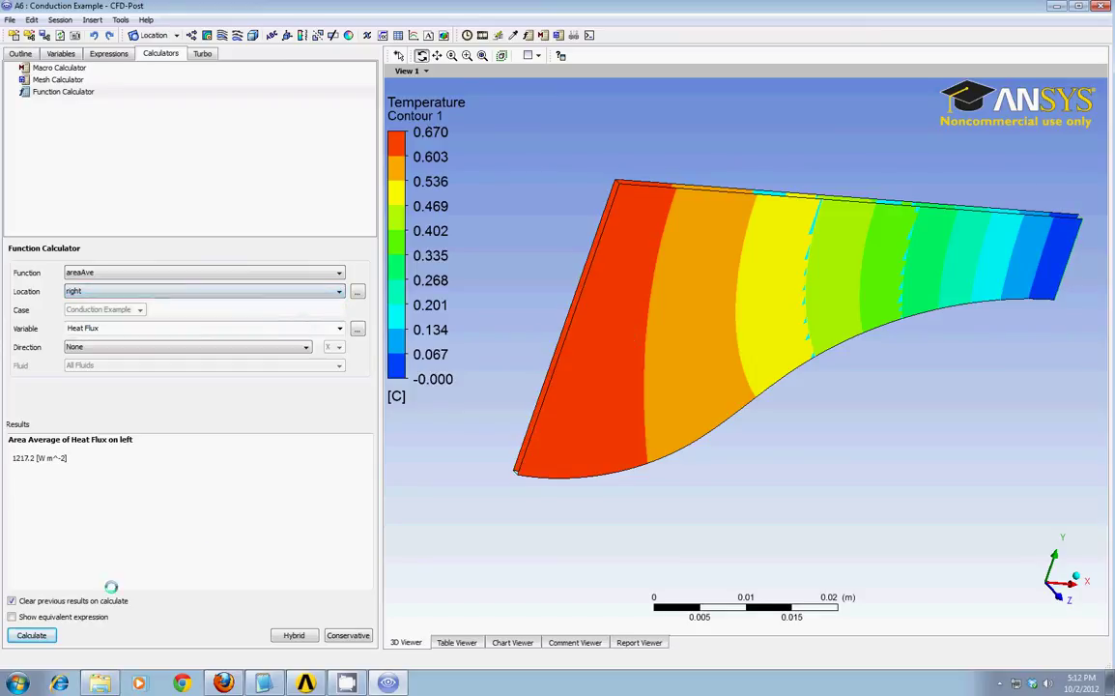
left_click(30, 635)
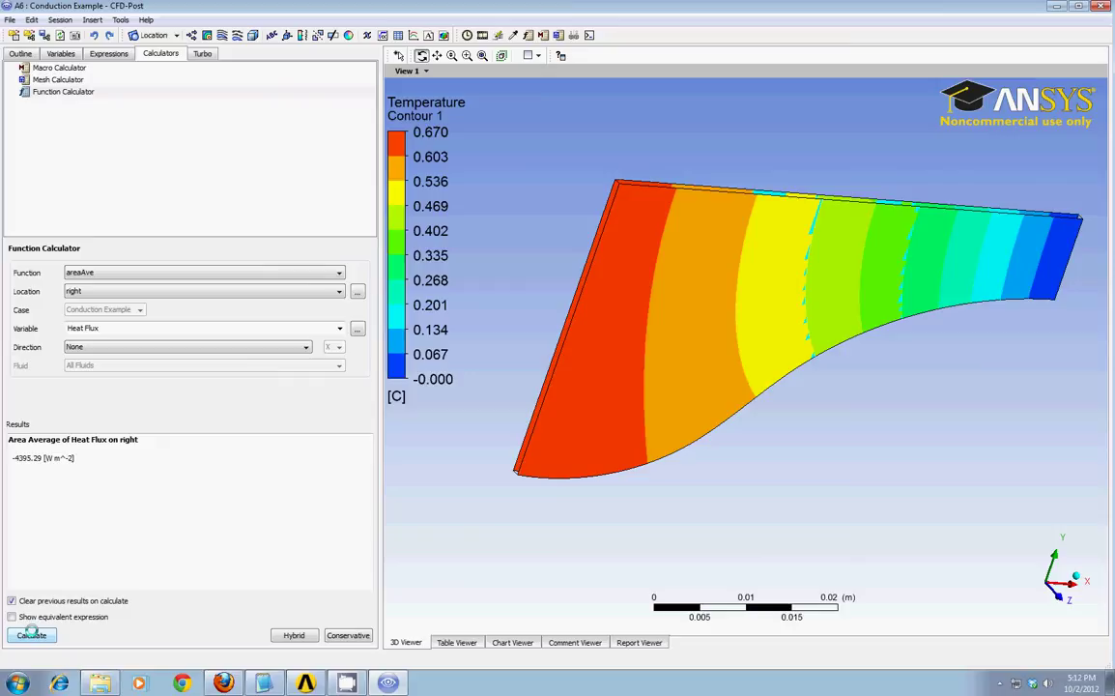
mouse_move(660, 514)
left_mouse_down()
mouse_move(684, 507)
mouse_move(651, 502)
left_mouse_up()
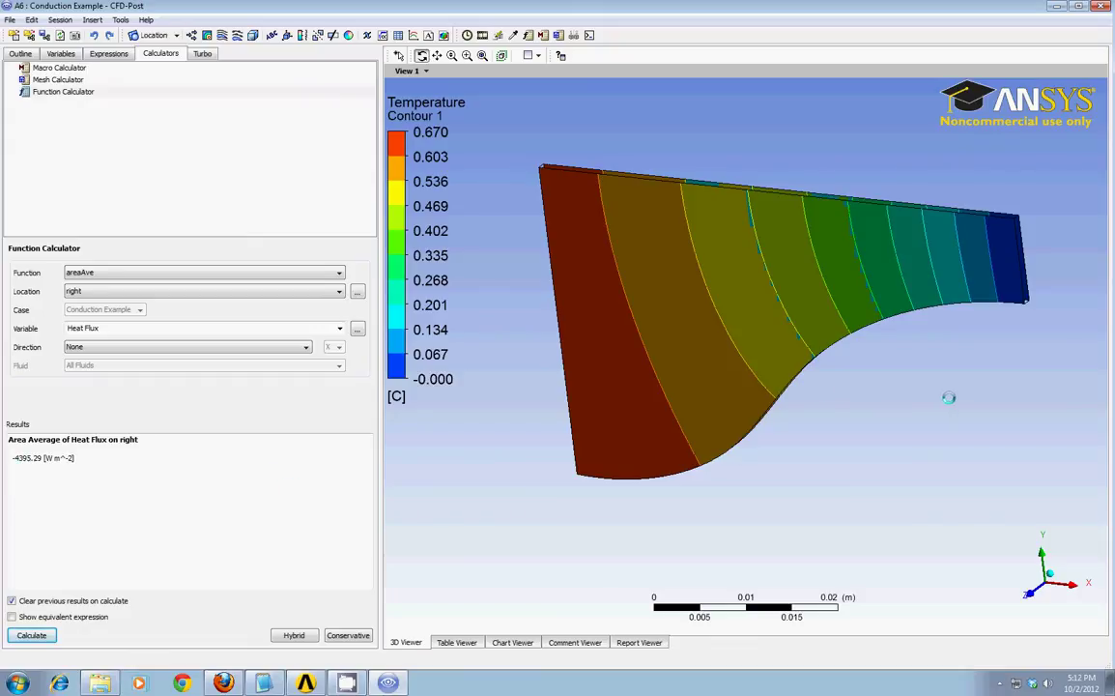
left_click_drag(948, 397, 1015, 339)
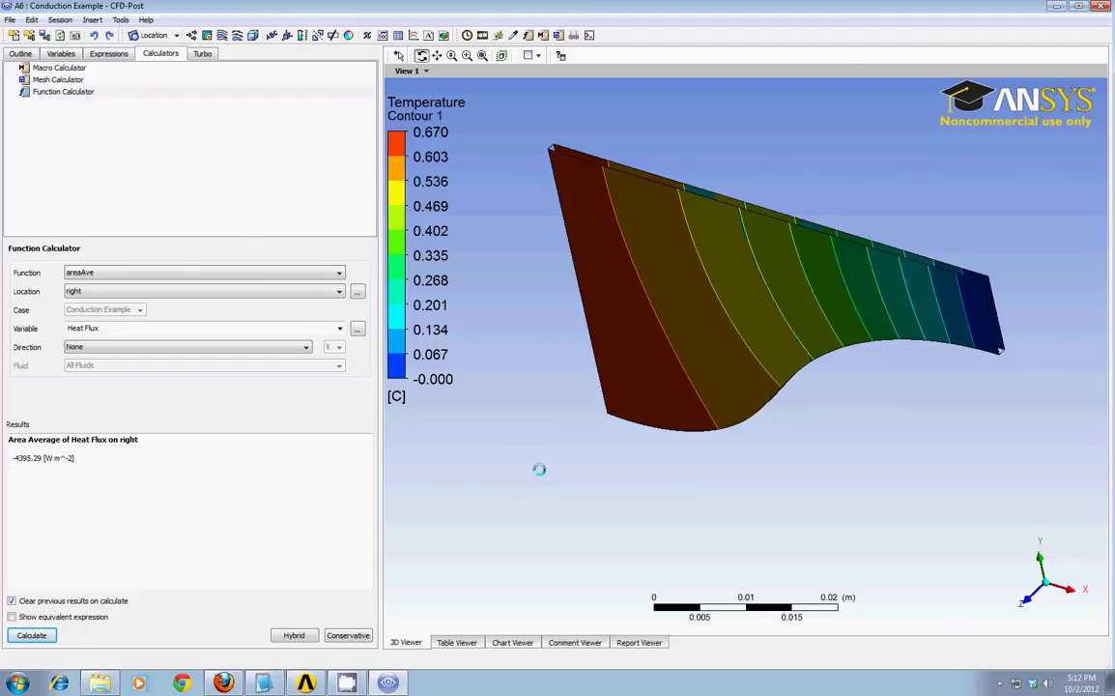
left_click_drag(539, 469, 640, 385)
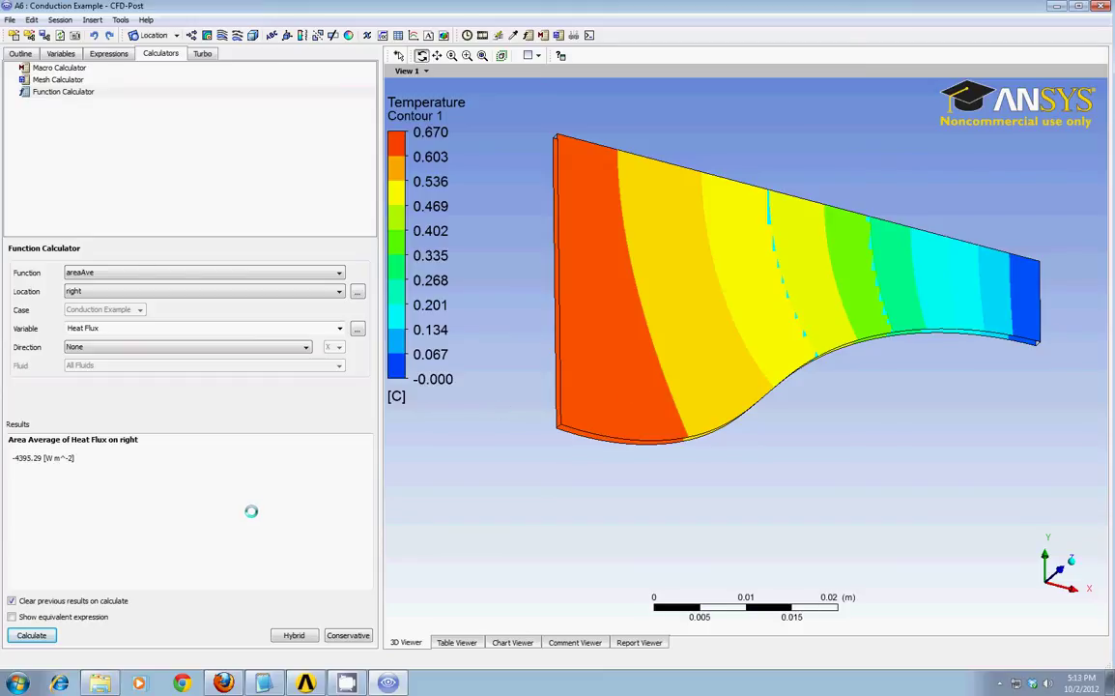
left_click(11, 616)
left_click(31, 634)
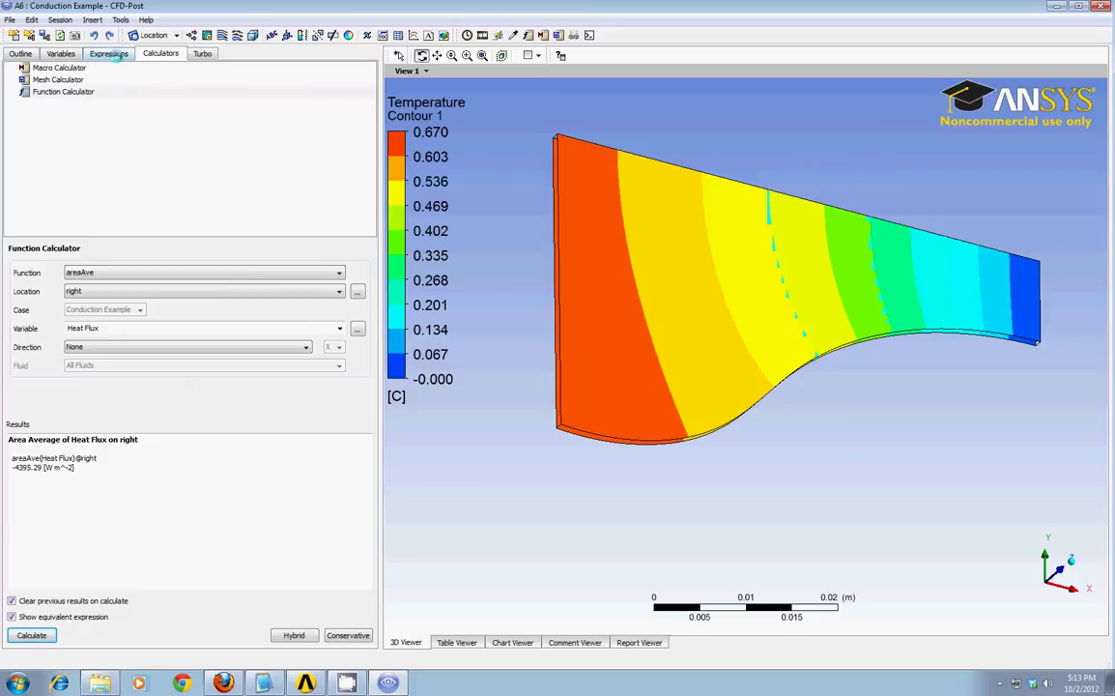
left_click(107, 52)
right_click(49, 68)
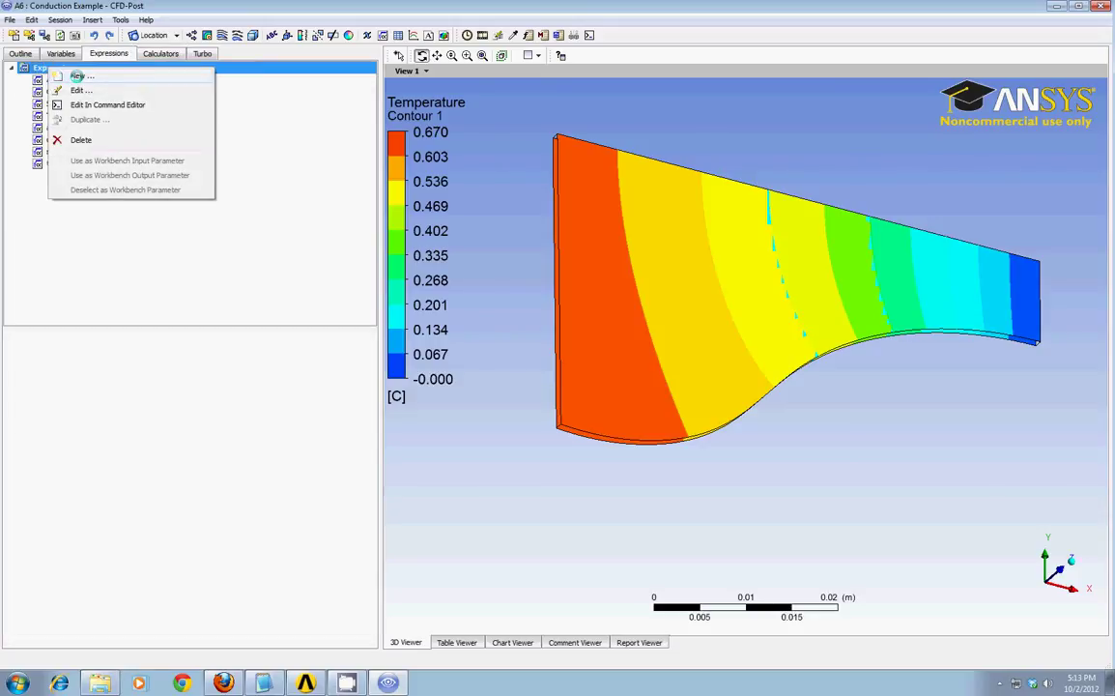
left_click(130, 44)
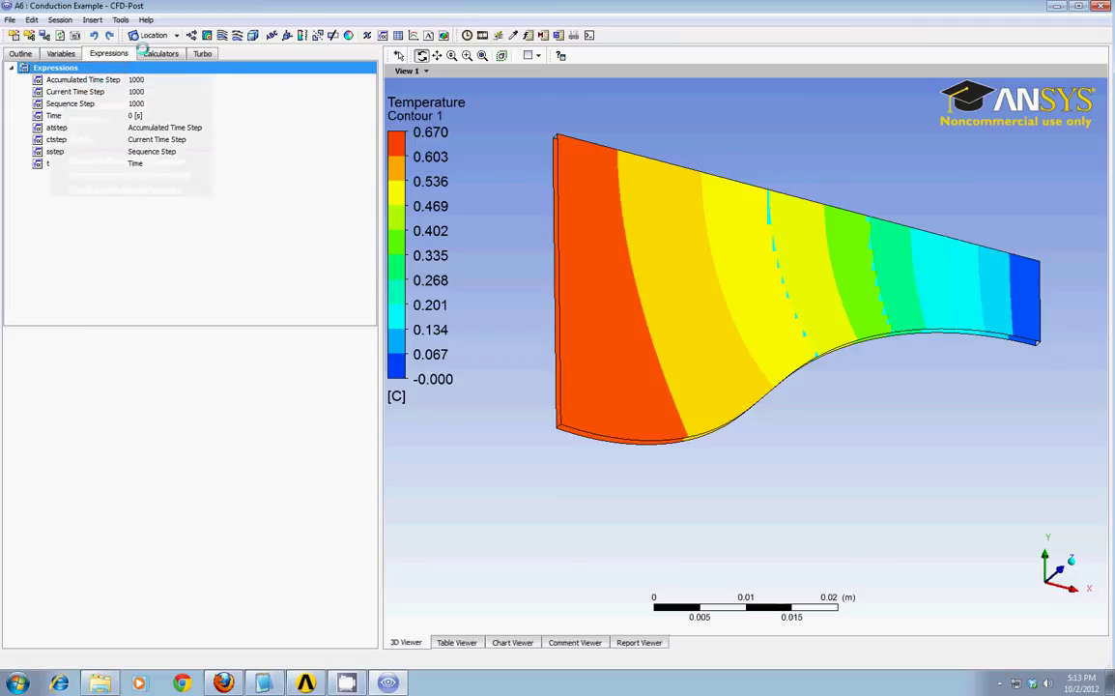
left_click(160, 53)
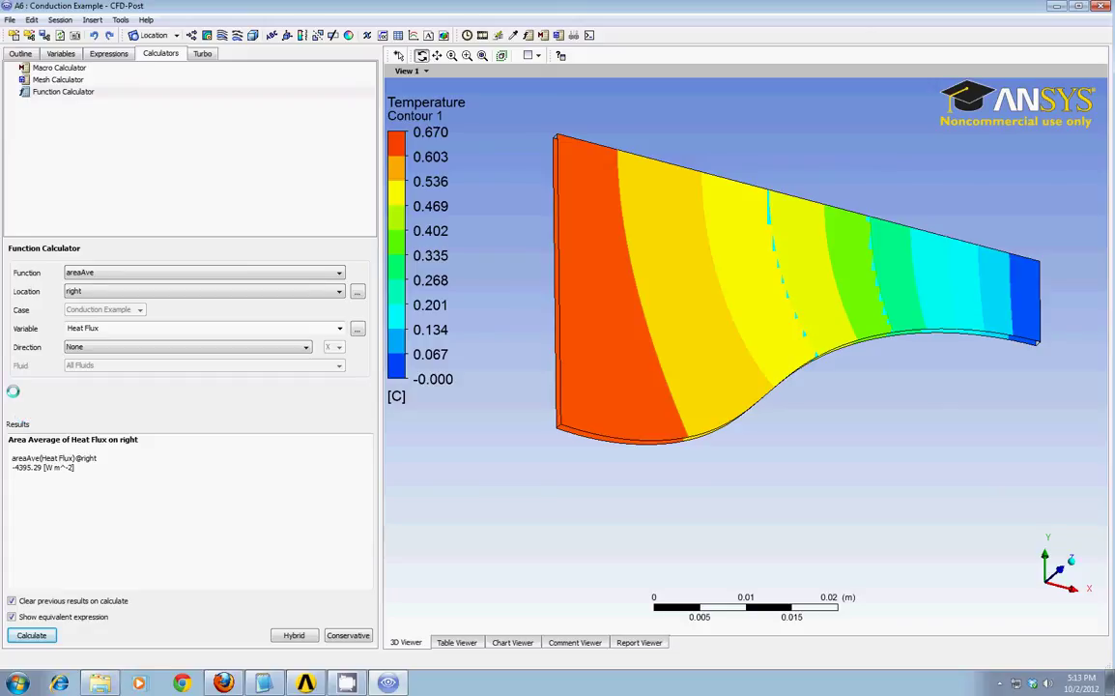
left_click(20, 54)
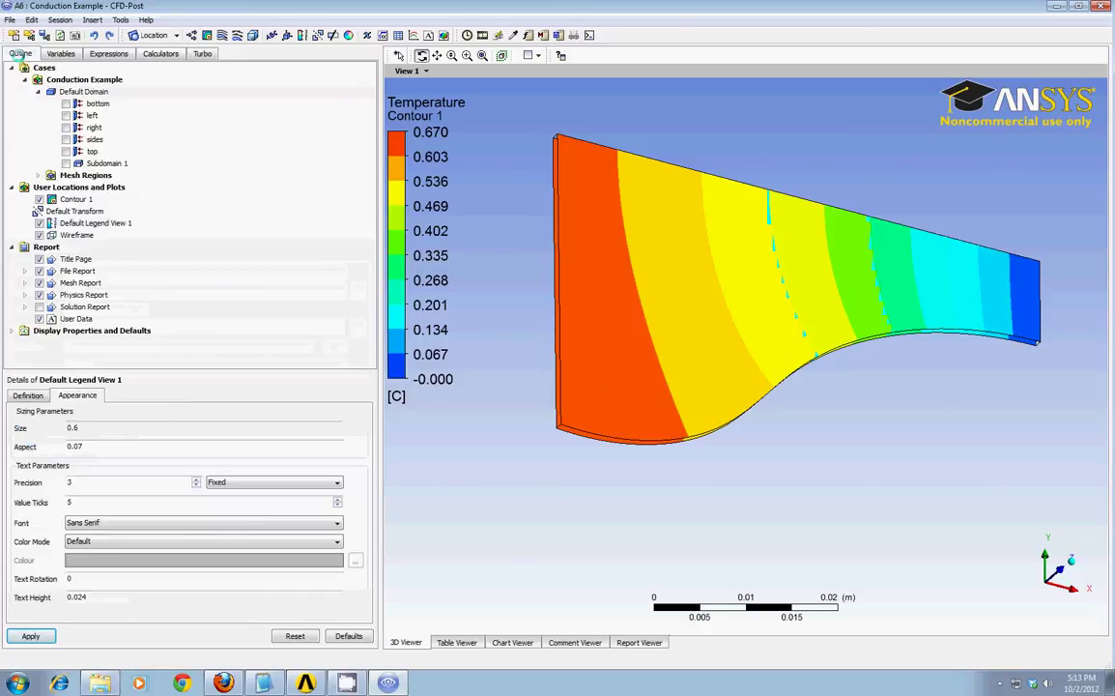
mouse_move(636, 300)
left_mouse_down()
mouse_move(554, 318)
mouse_move(604, 263)
mouse_move(550, 335)
left_mouse_up()
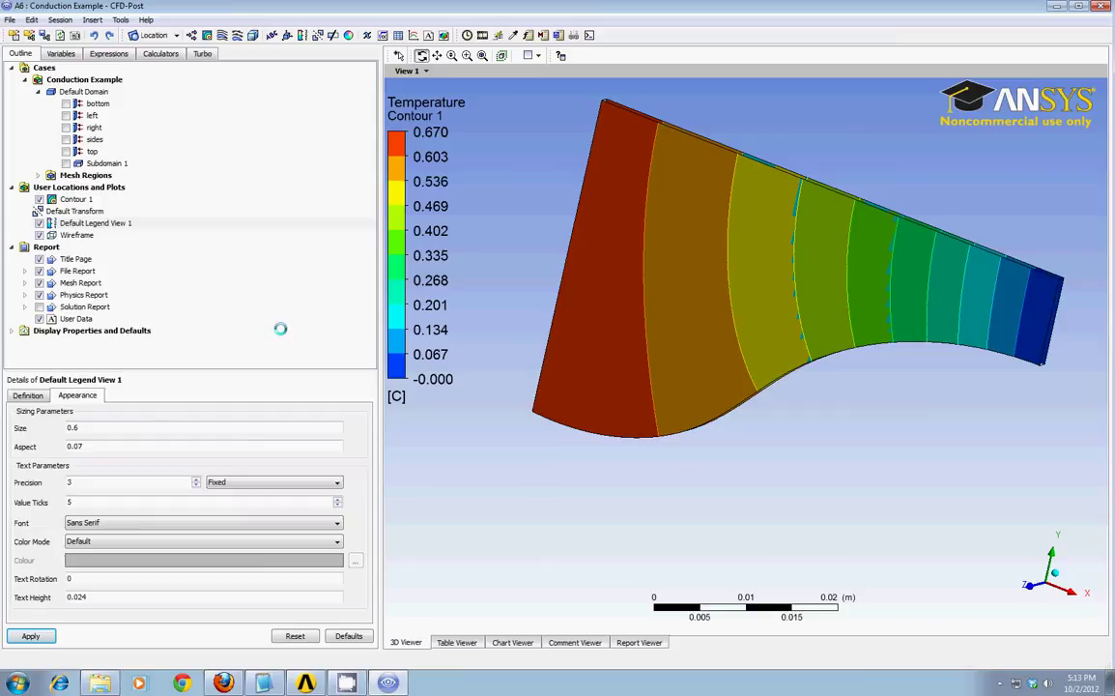
mouse_move(754, 397)
left_mouse_down()
mouse_move(882, 395)
mouse_move(836, 415)
left_mouse_up()
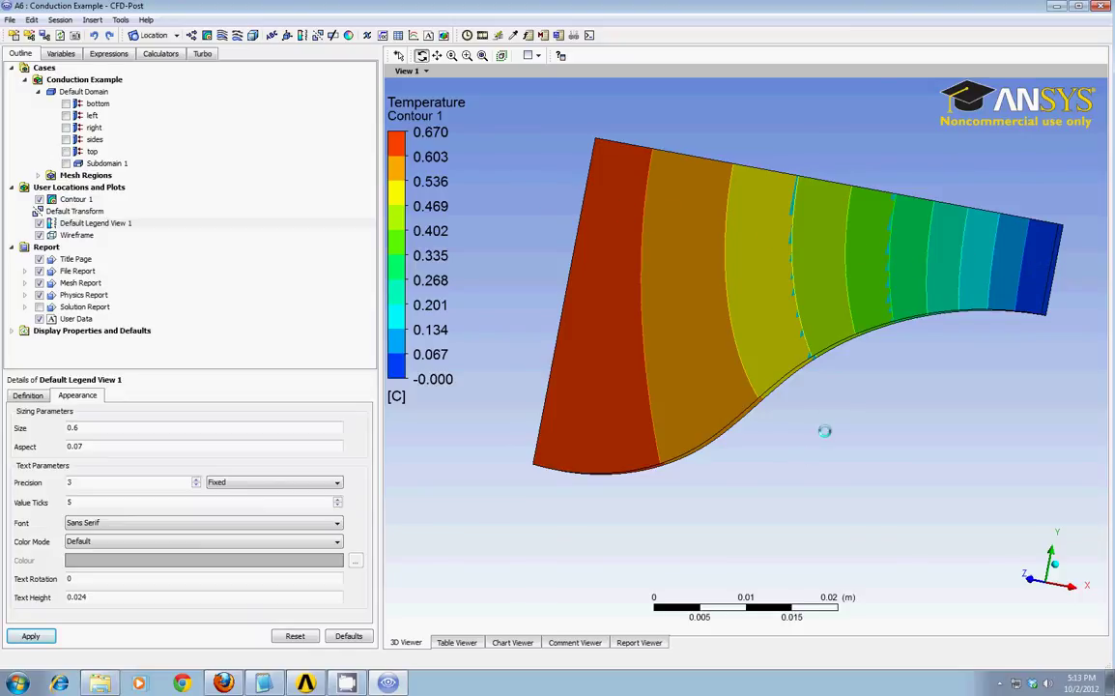
mouse_move(743, 387)
left_mouse_down()
mouse_move(916, 405)
mouse_move(870, 453)
left_mouse_up()
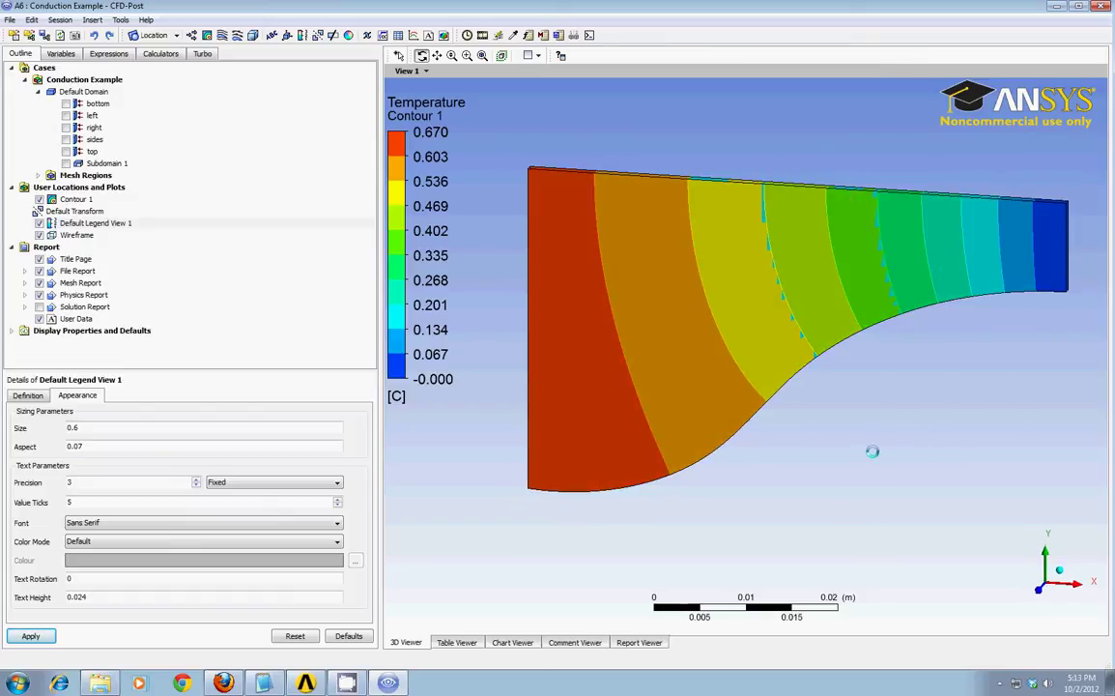
left_click(108, 187)
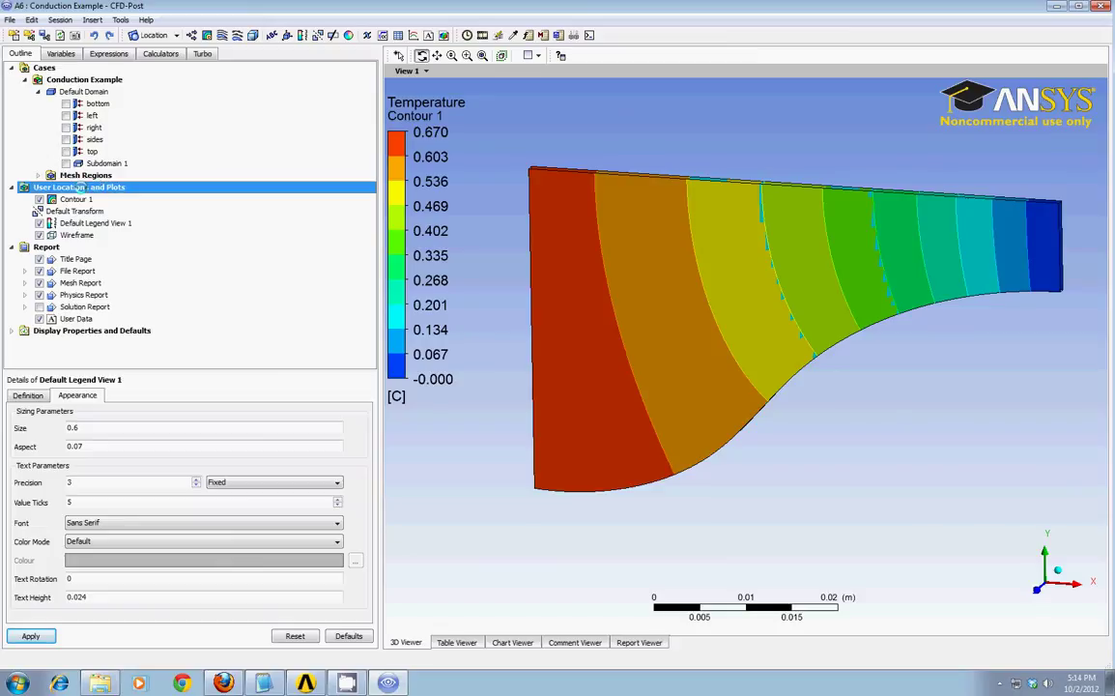
Insert a new line location named Line 1
right_click(80, 186)
mouse_move(116, 197)
mouse_move(203, 199)
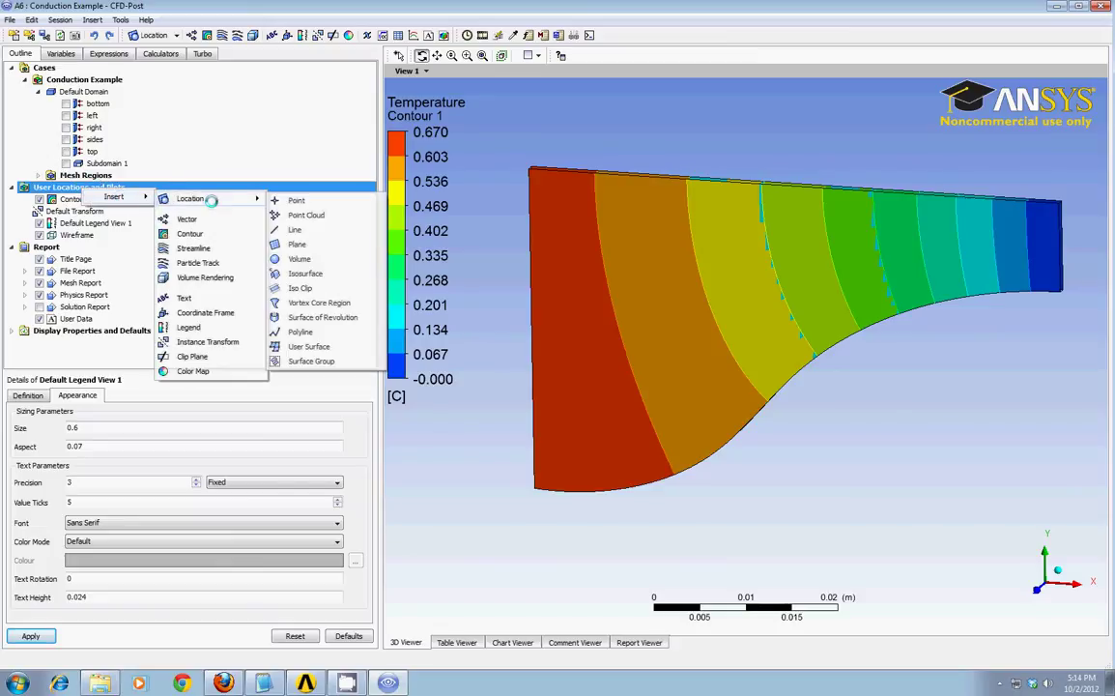
left_click(298, 230)
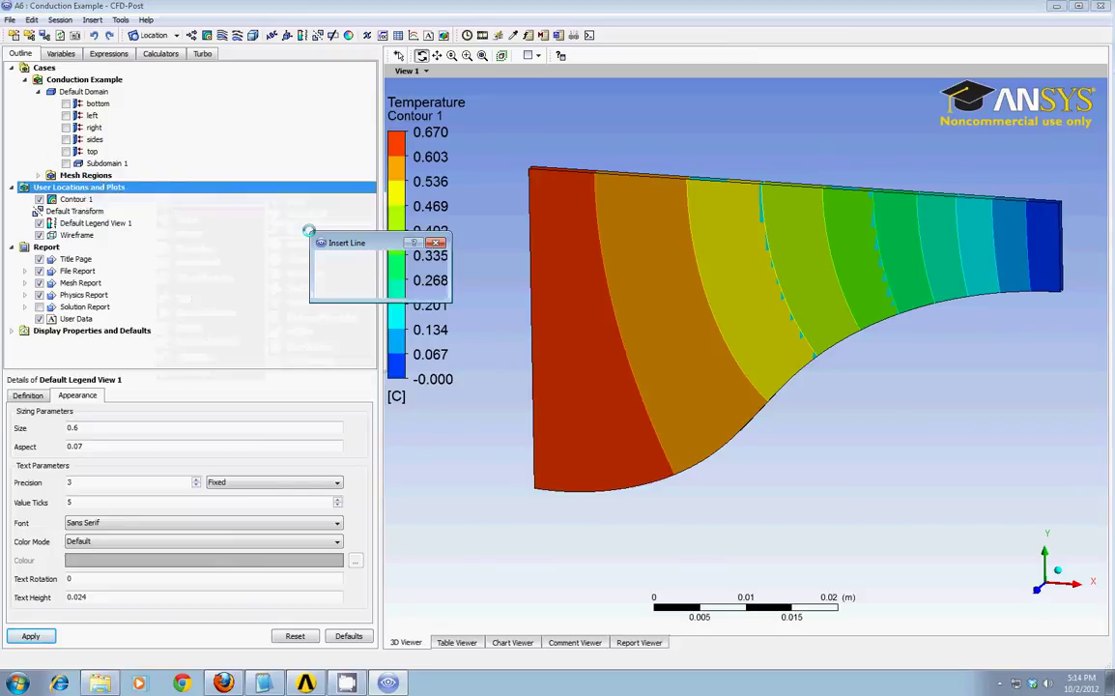
left_click(333, 285)
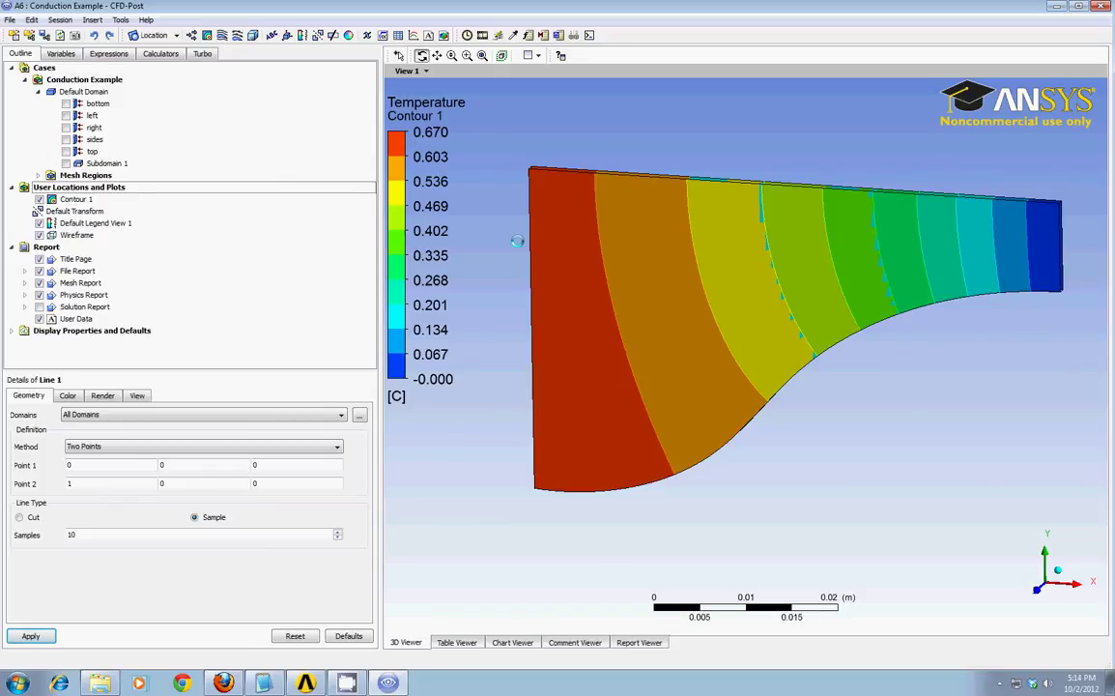
Define Line 1 from (0, 0.03, 0) to (0.06, 0.03, 0) with 100 samples
left_click(99, 465)
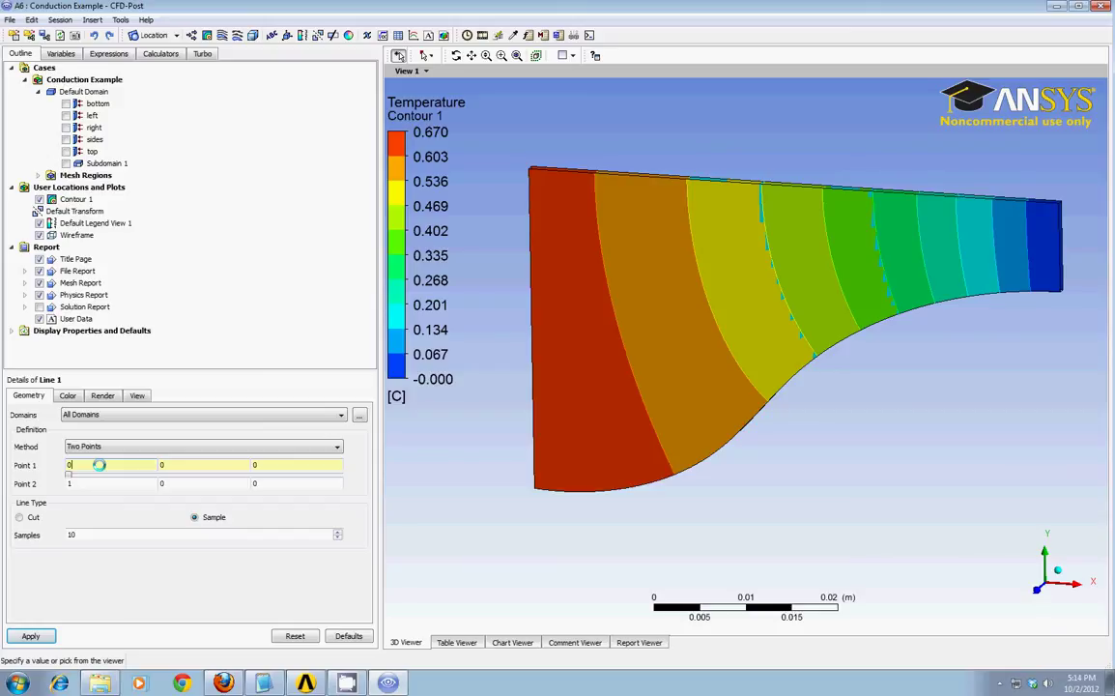
left_click(87, 484)
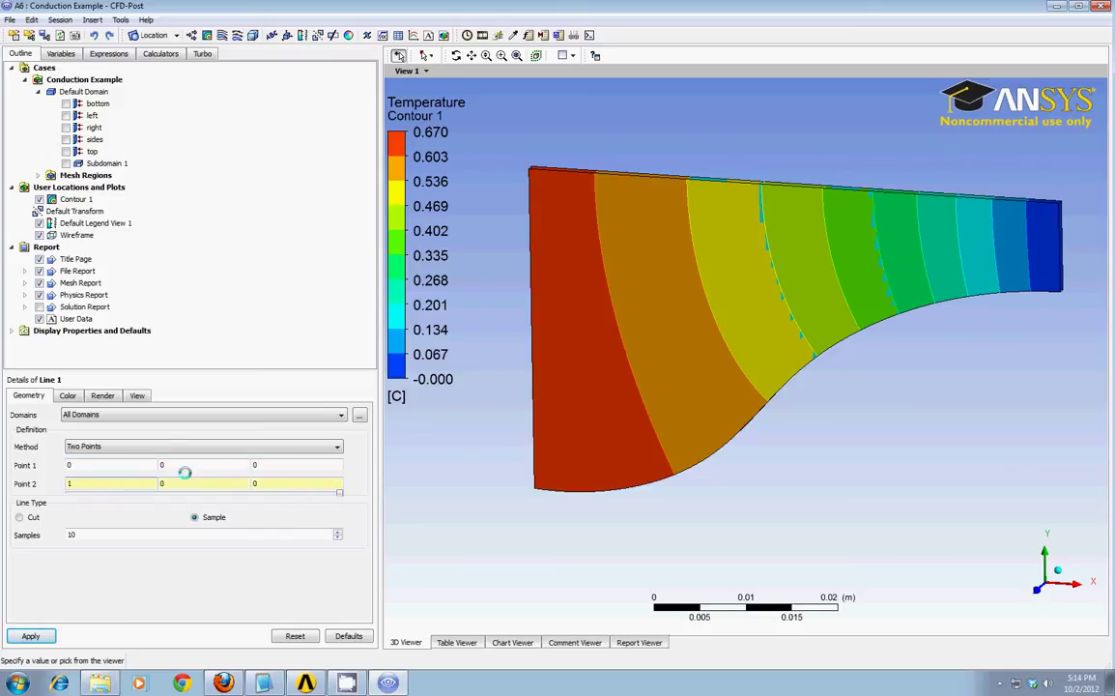
left_click_drag(81, 483, 46, 485)
type("0.06")
left_click(102, 467)
left_click(180, 467)
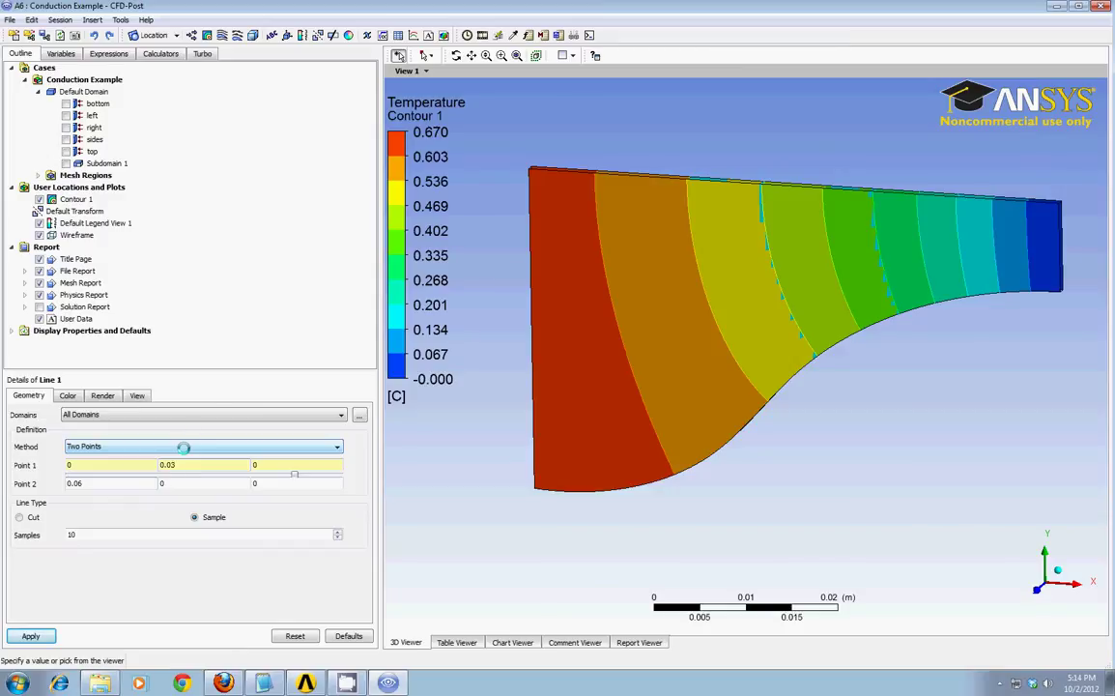
left_click(188, 482)
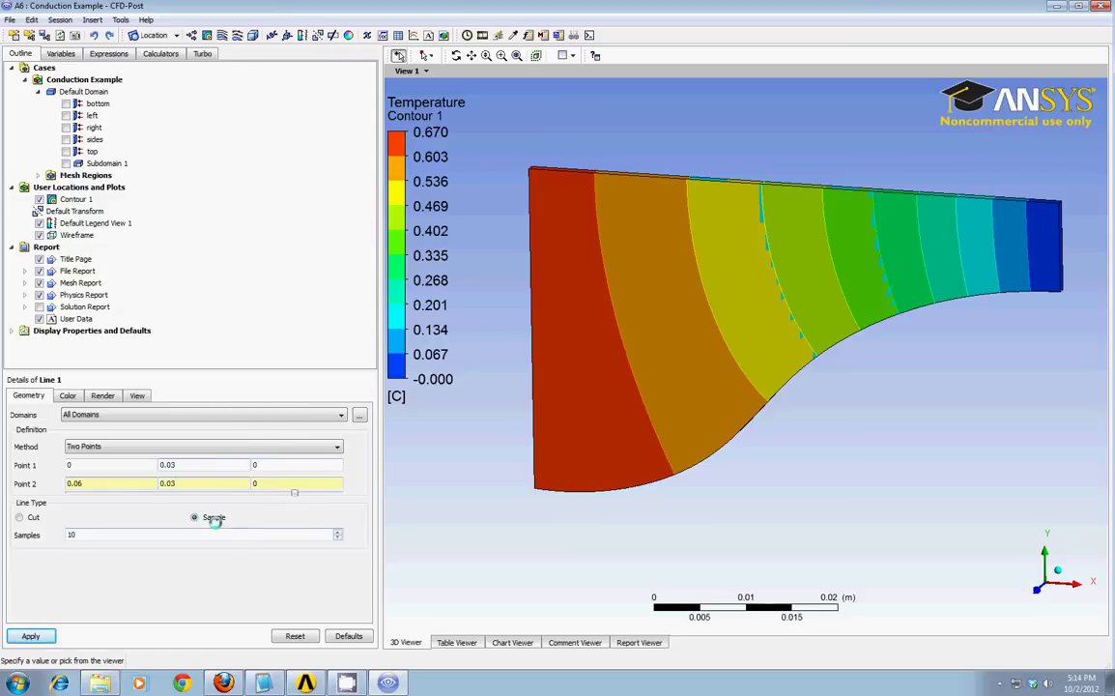
left_click(90, 533)
type("0")
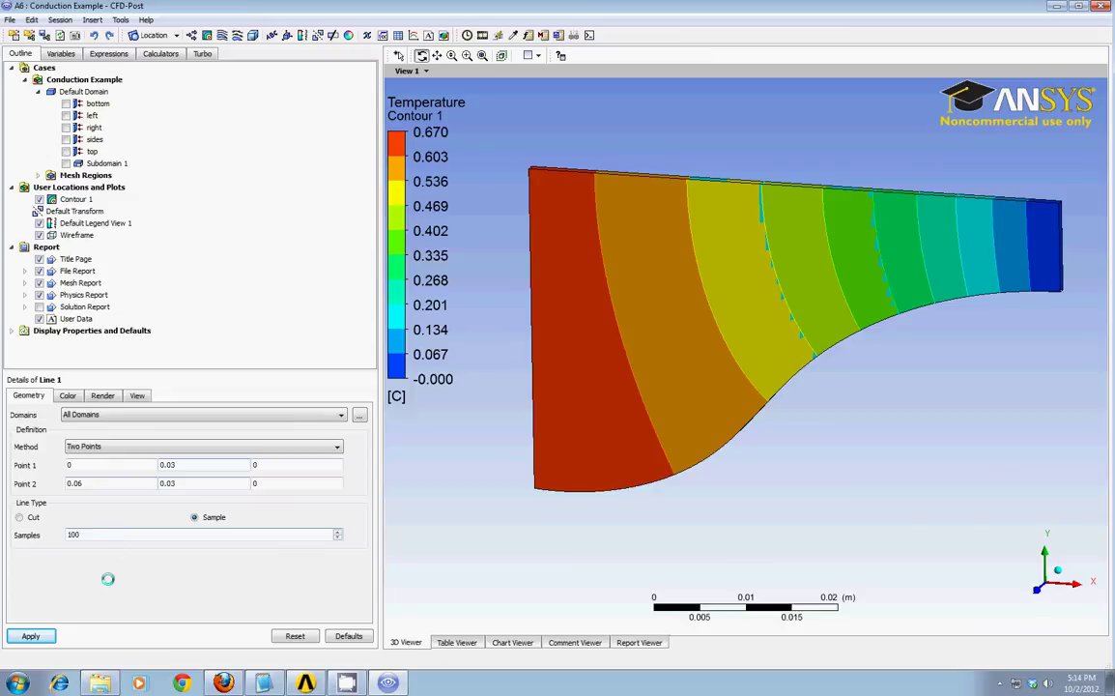
left_click(37, 635)
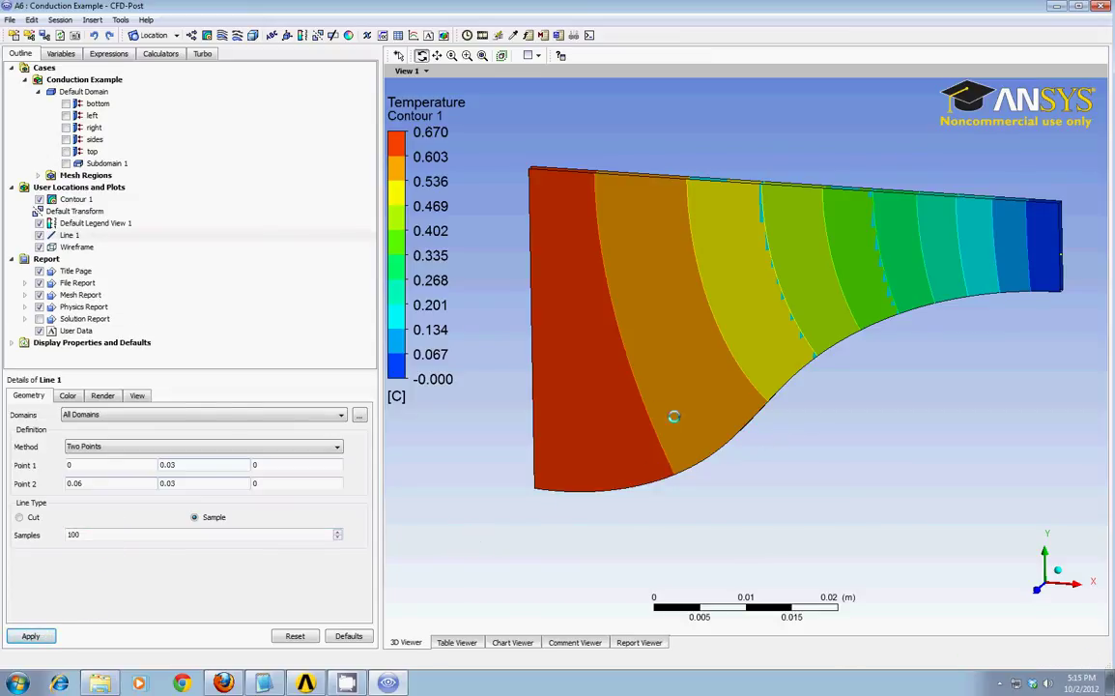
Uncheck Contour 1 so only the wireframe and Line 1 remain visible
left_click_drag(773, 383, 944, 504)
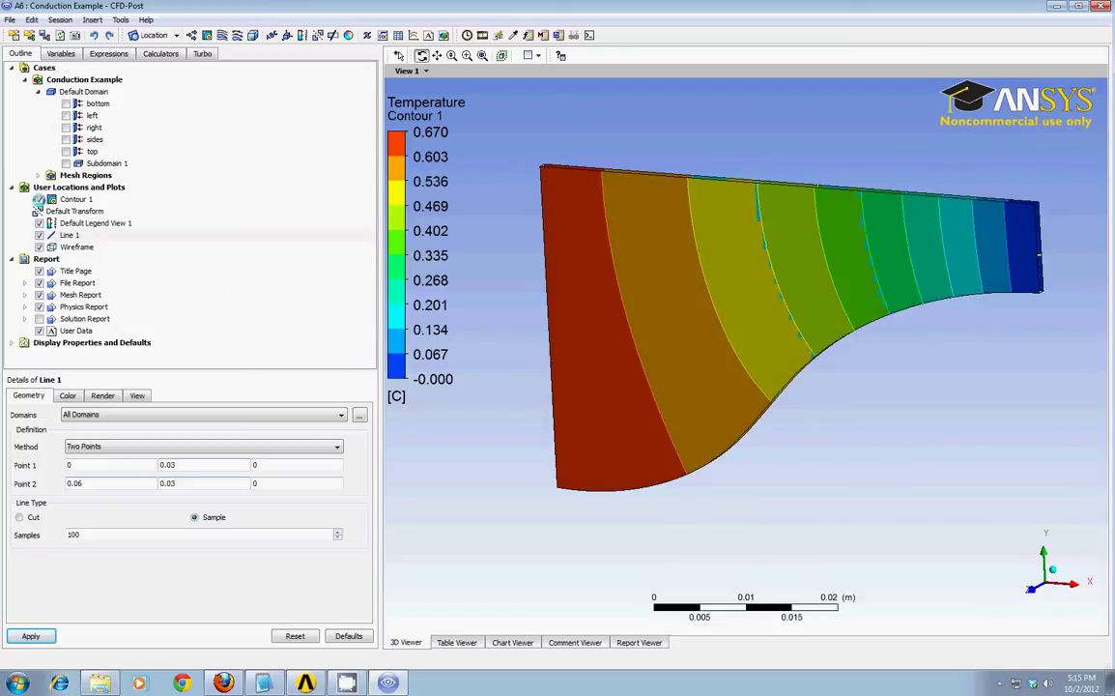
left_click(39, 199)
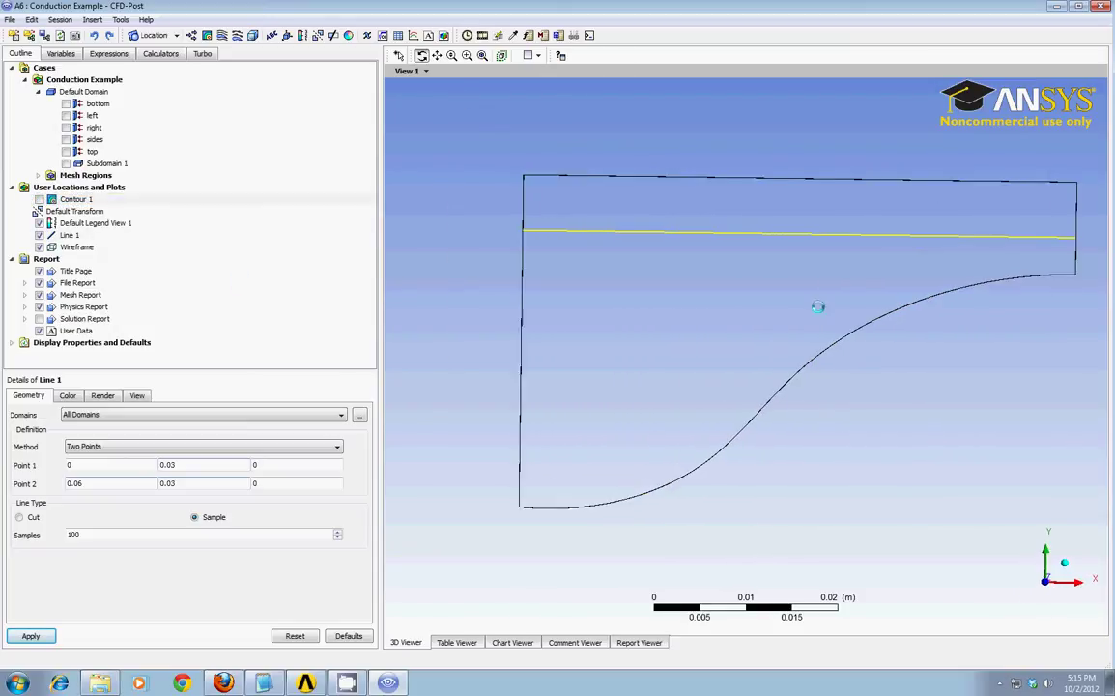
left_click_drag(817, 307, 802, 335)
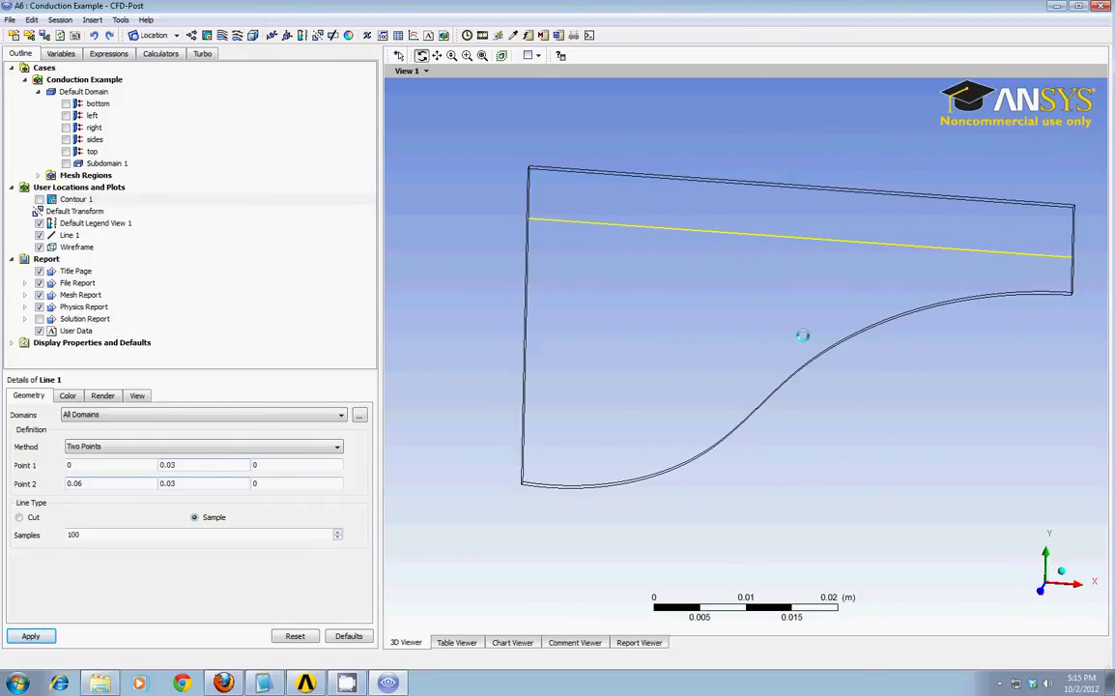
Insert a new chart named Chart 1 under the Report
right_click(45, 259)
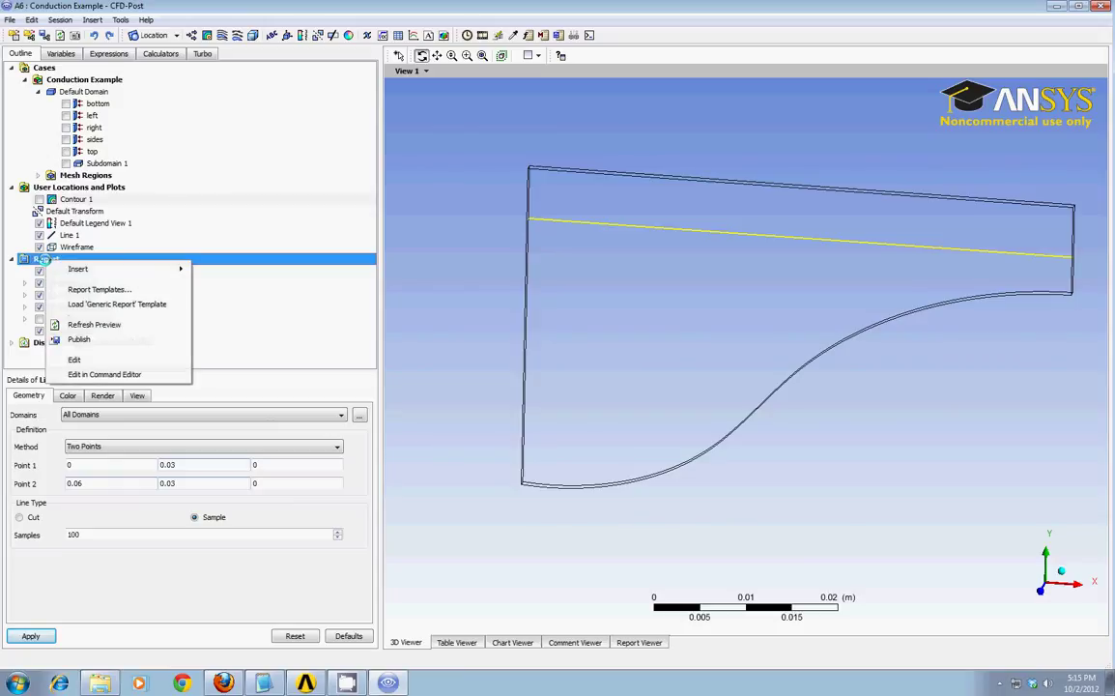
mouse_move(77, 268)
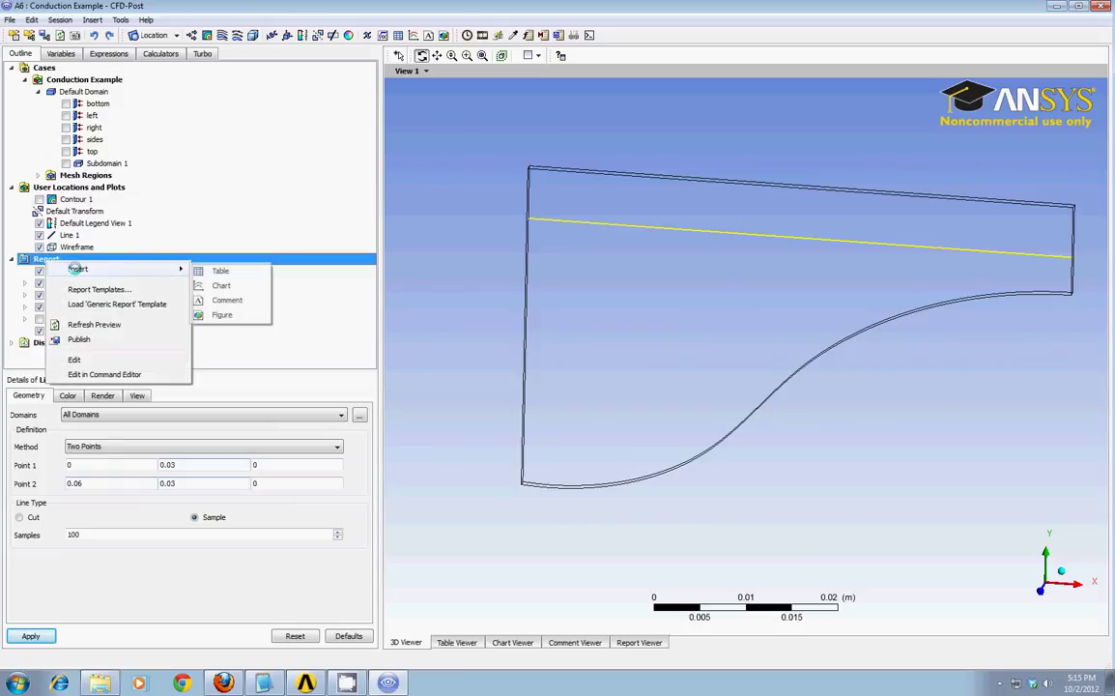
left_click(221, 284)
left_click(256, 337)
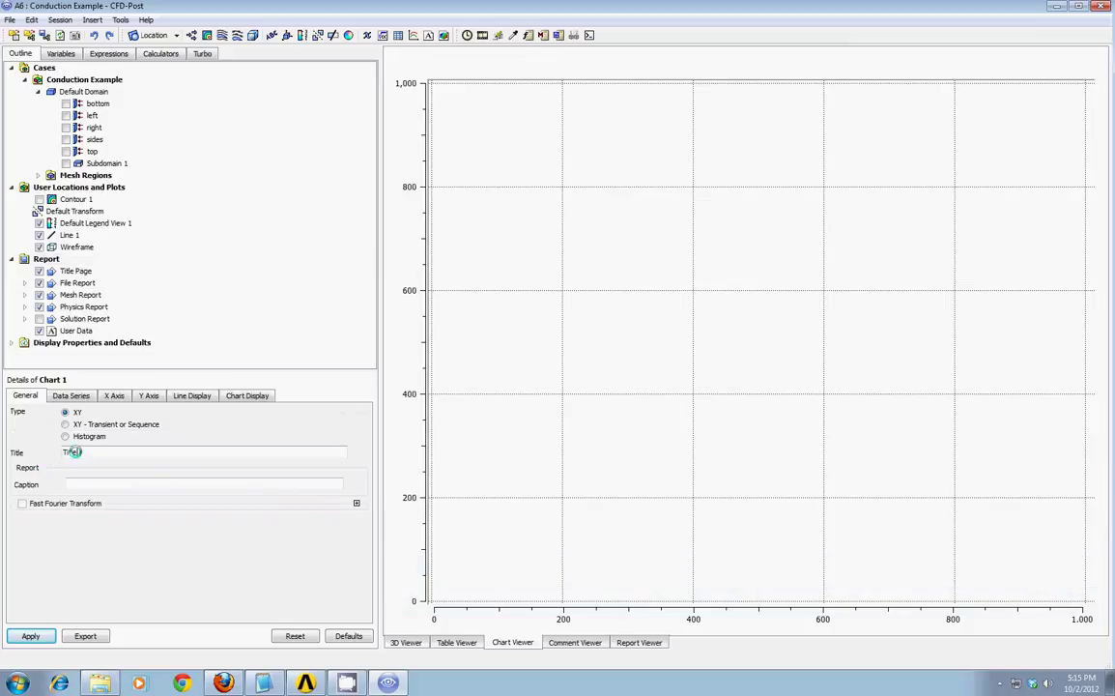
Set Chart 1's data series to Line 1 with X on the horizontal axis and Temperature vertical, then apply
left_click(72, 395)
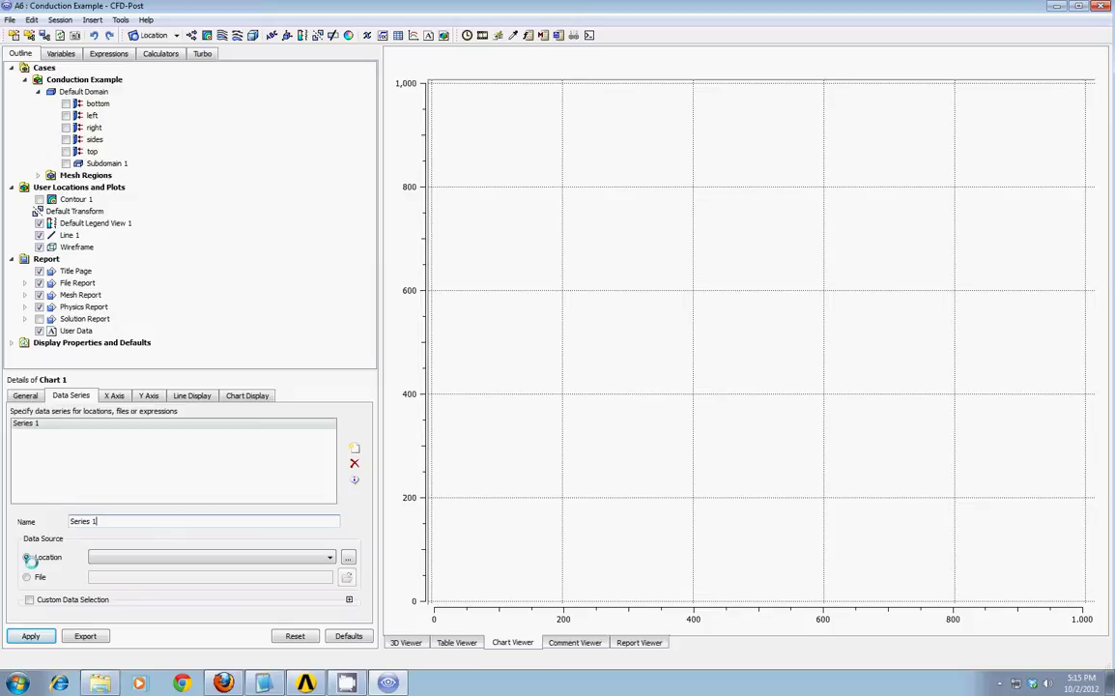
left_click(104, 557)
left_click(105, 568)
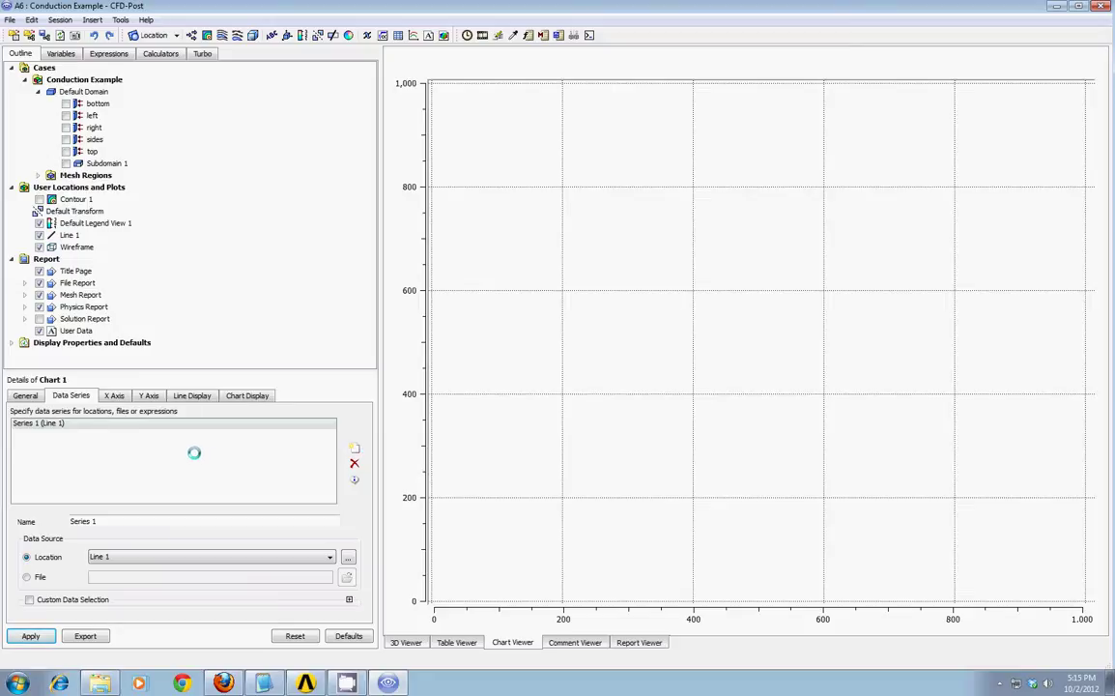
left_click(114, 396)
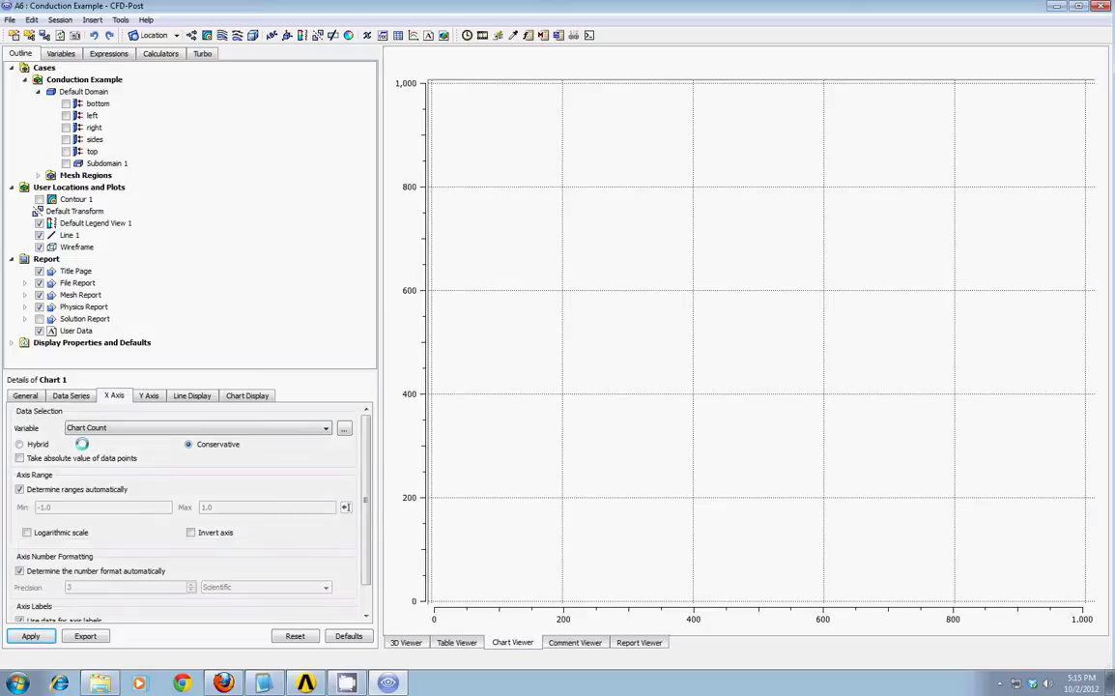
left_click(110, 427)
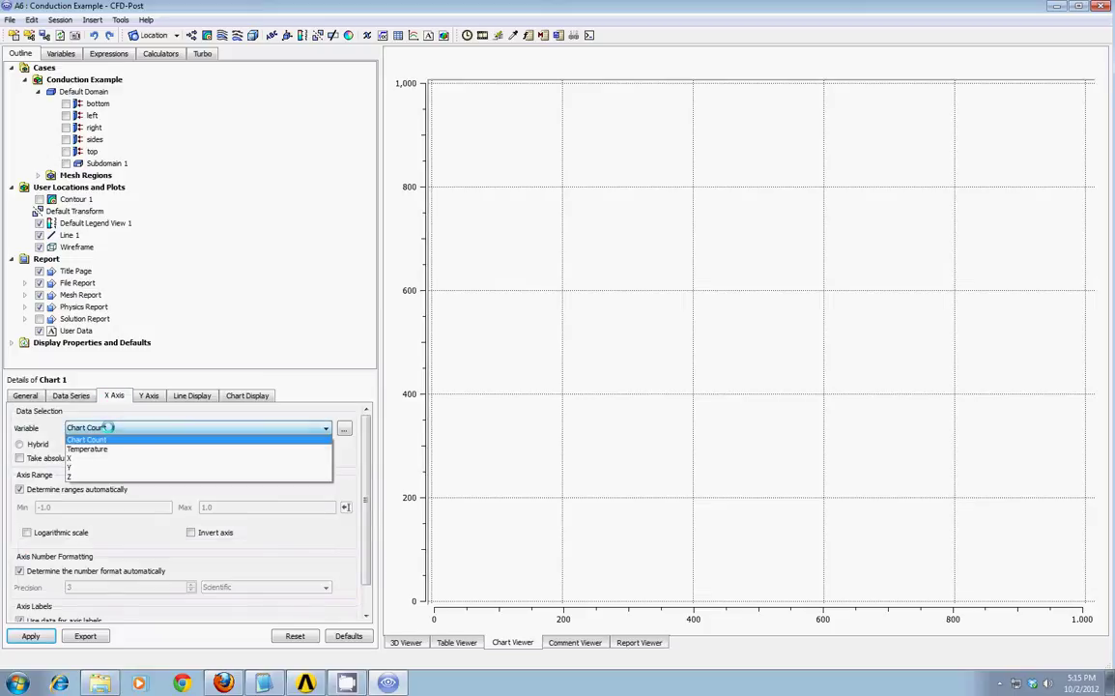
left_click(99, 458)
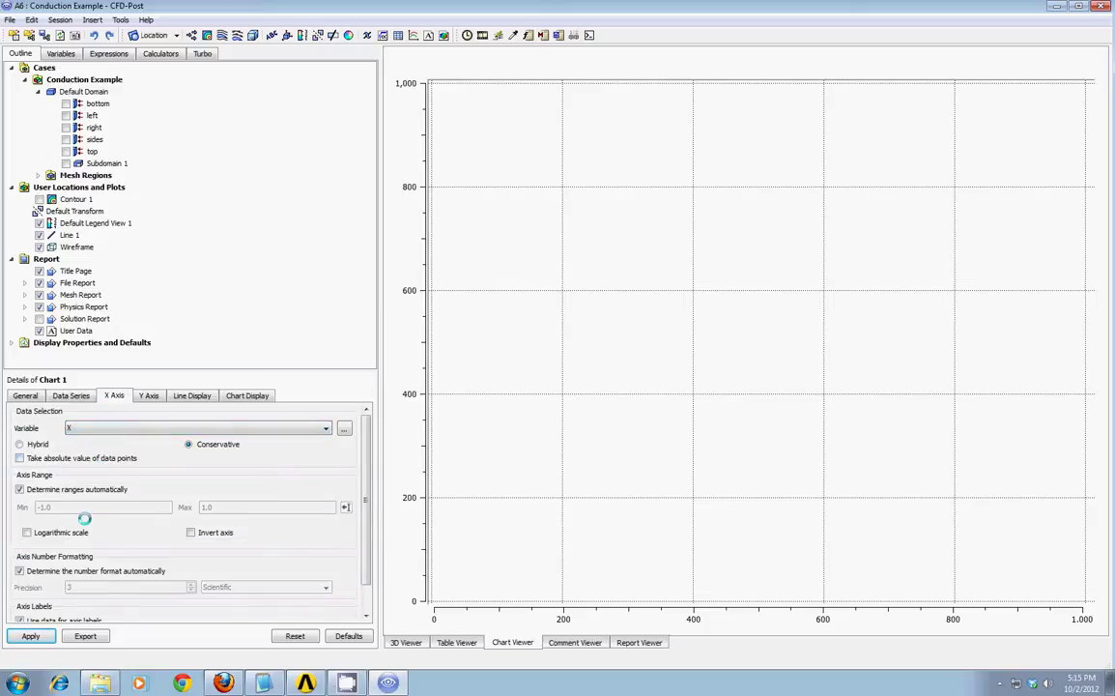
left_click(148, 395)
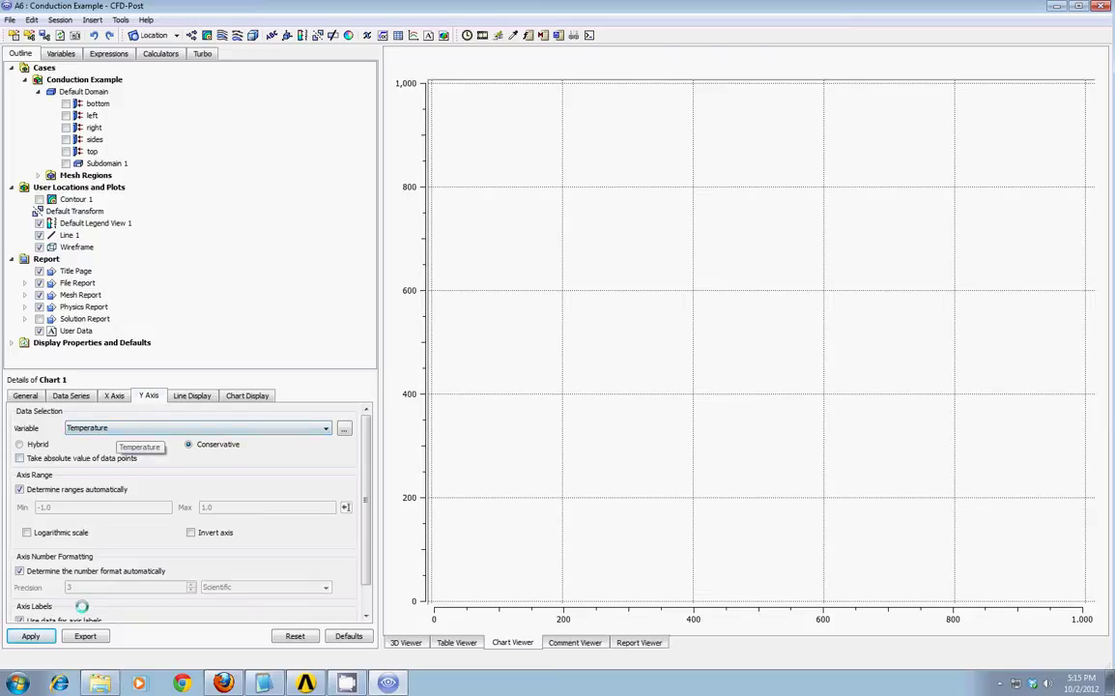
left_click(32, 635)
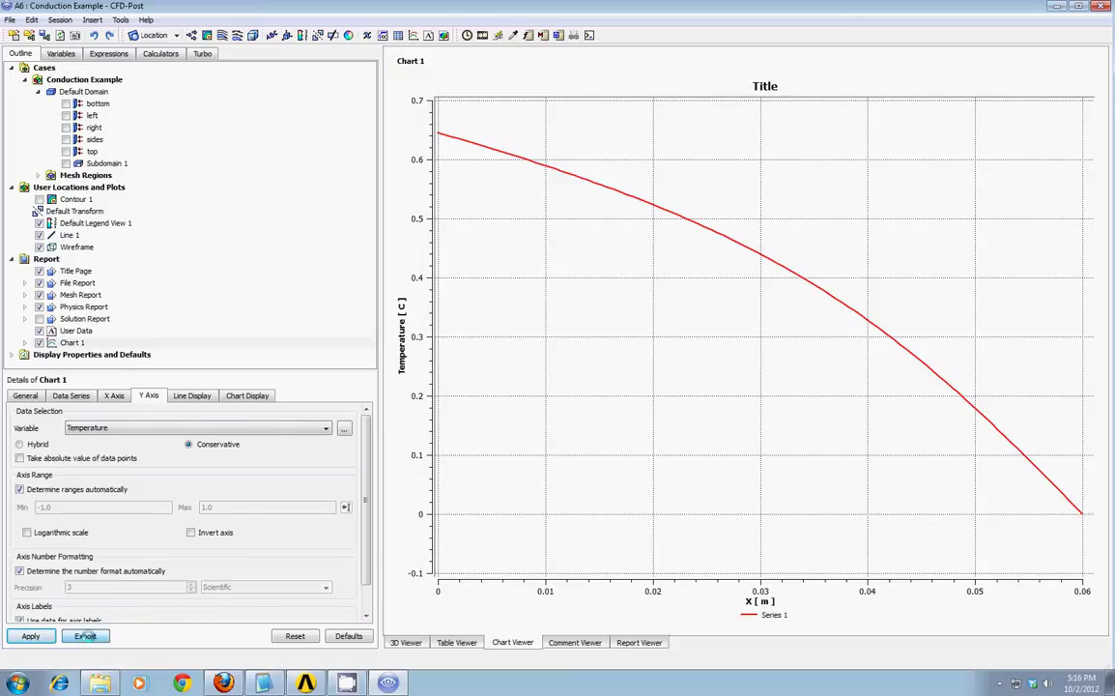
Check that the chart export type is comma separated values, then cancel the export
left_click(85, 635)
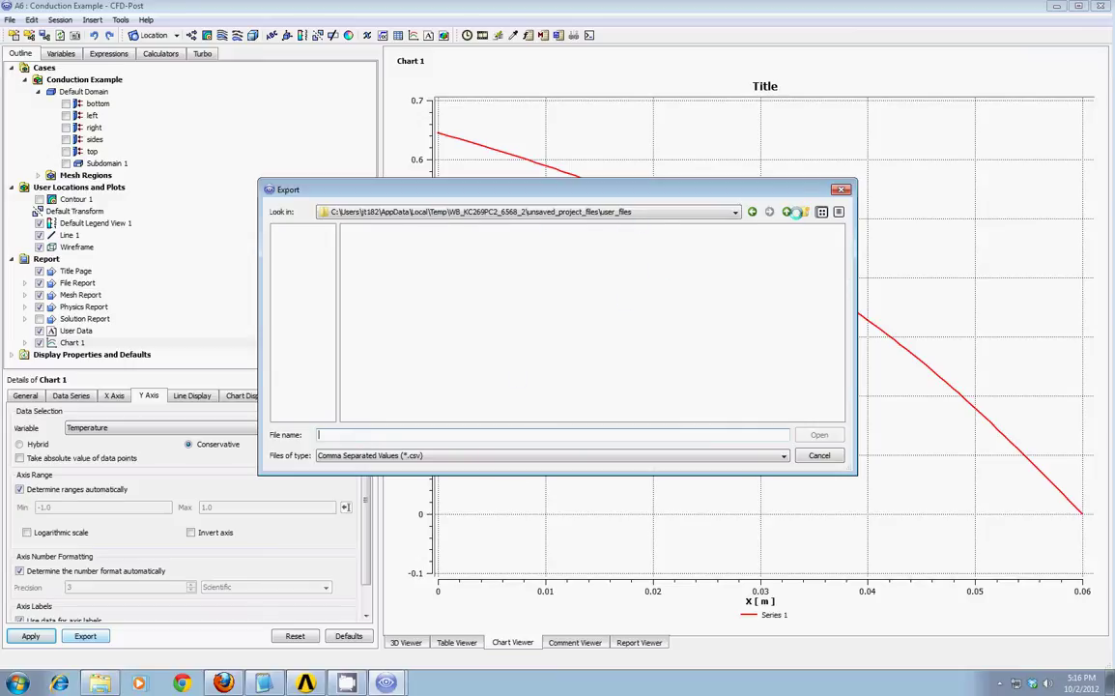
left_click(552, 455)
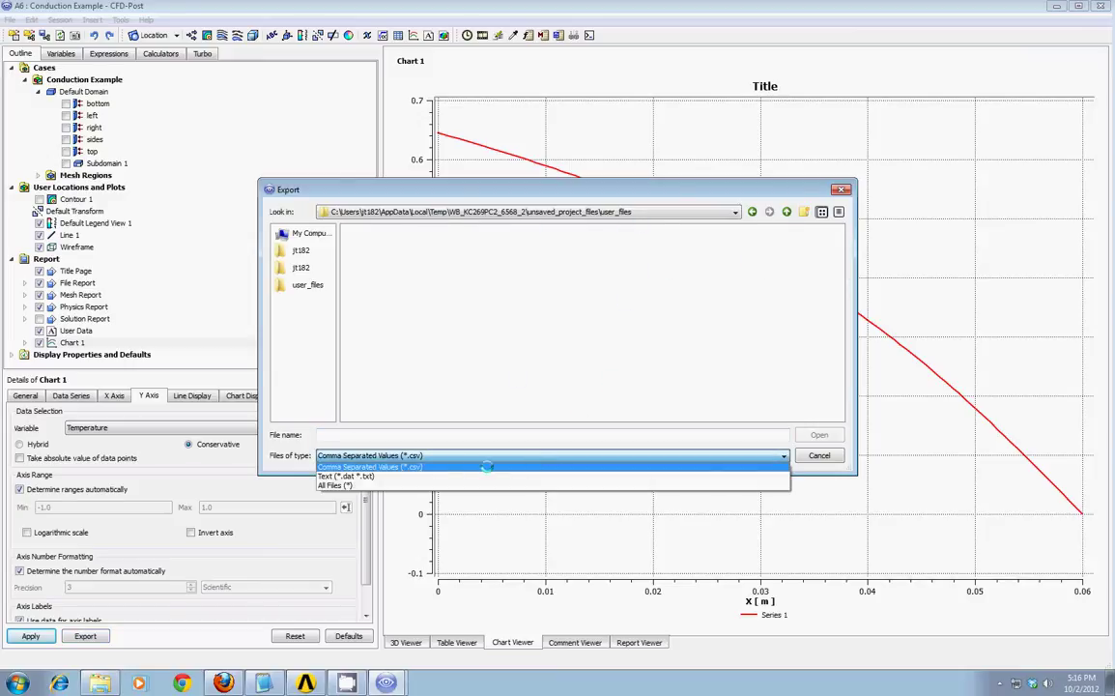
left_click(414, 456)
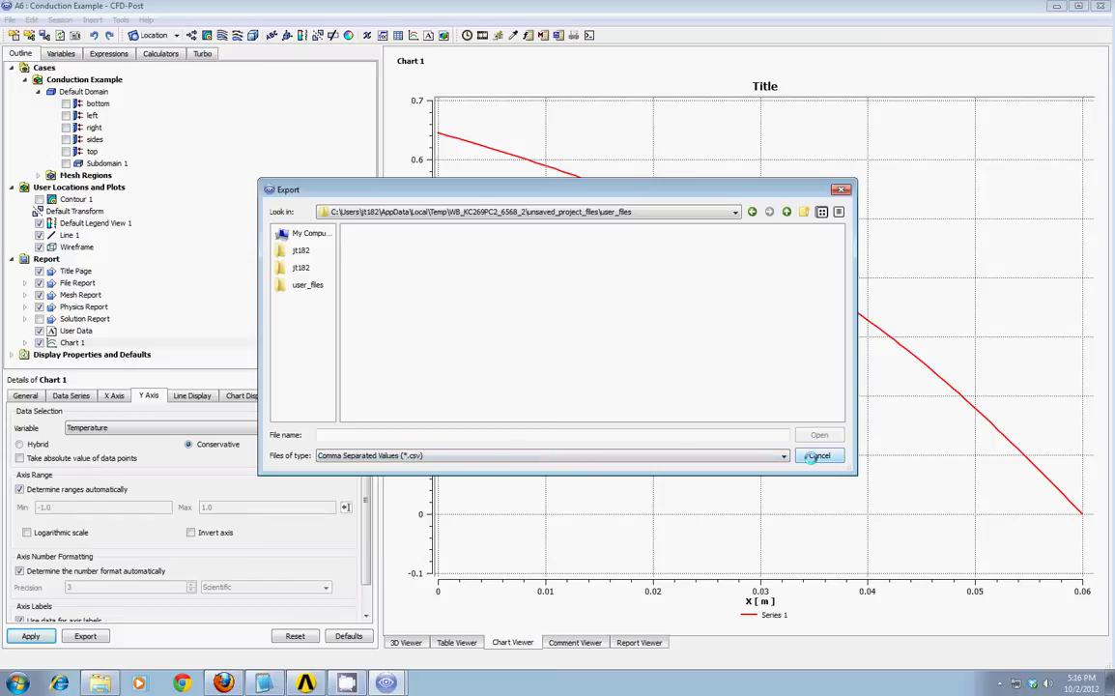
left_click(816, 455)
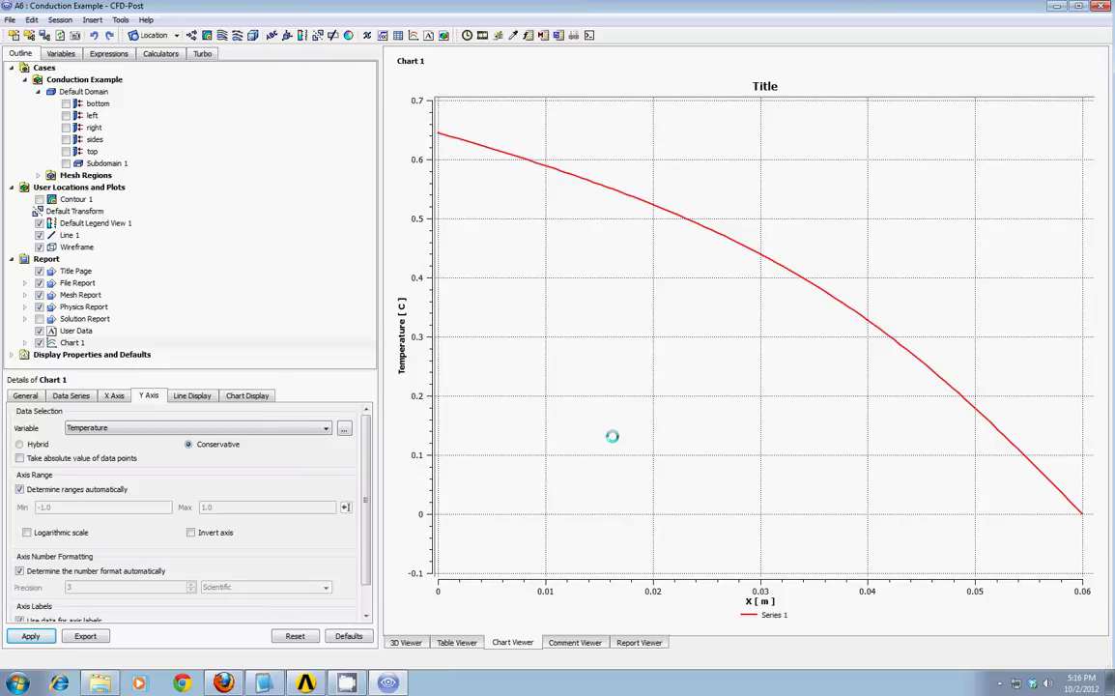
Return to the 3D Viewer, re-enable Contour 1 and rotate the model near front
left_click(407, 641)
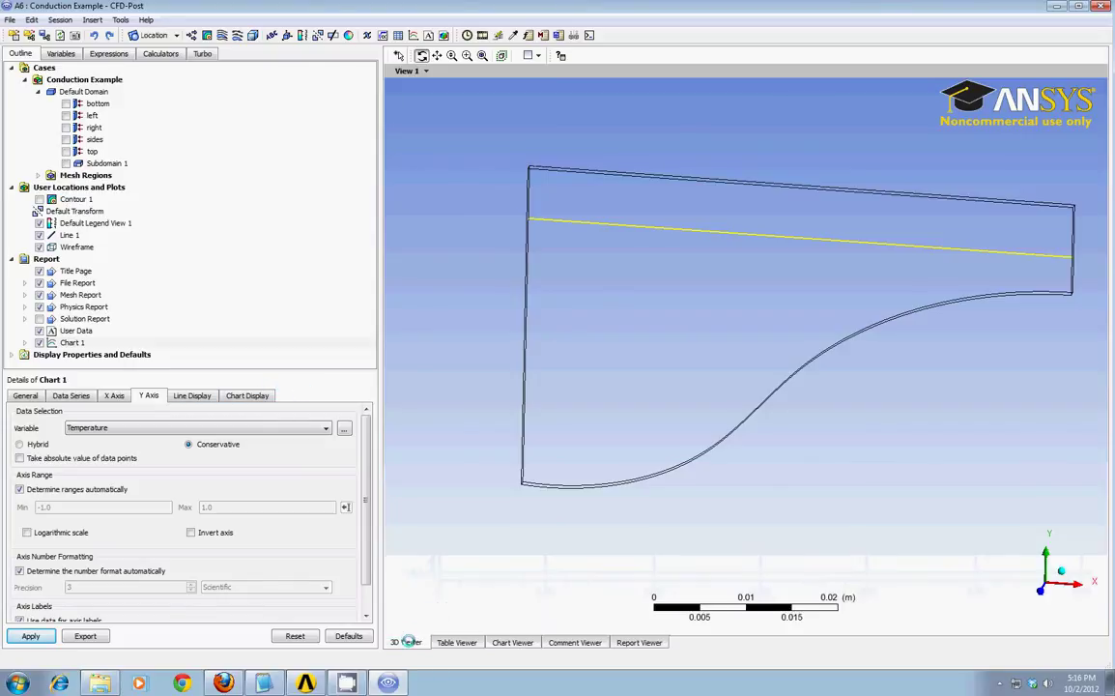
left_click(38, 199)
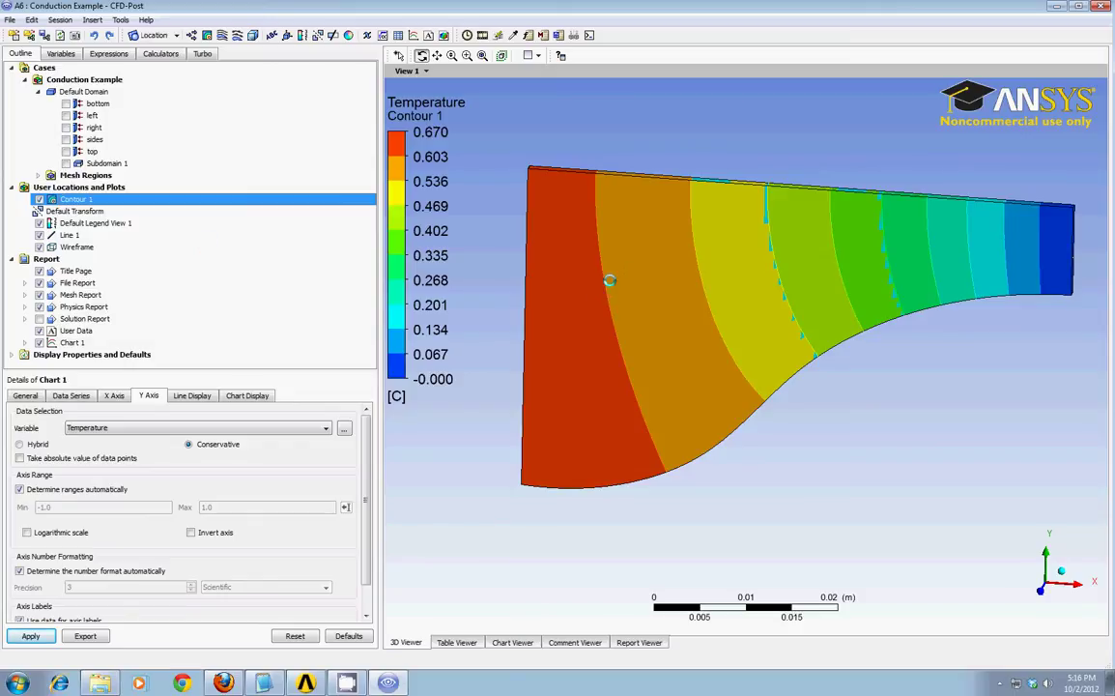
mouse_move(820, 334)
left_mouse_down()
mouse_move(791, 416)
mouse_move(782, 355)
mouse_move(866, 291)
mouse_move(839, 289)
mouse_move(799, 331)
mouse_move(823, 308)
left_mouse_up()
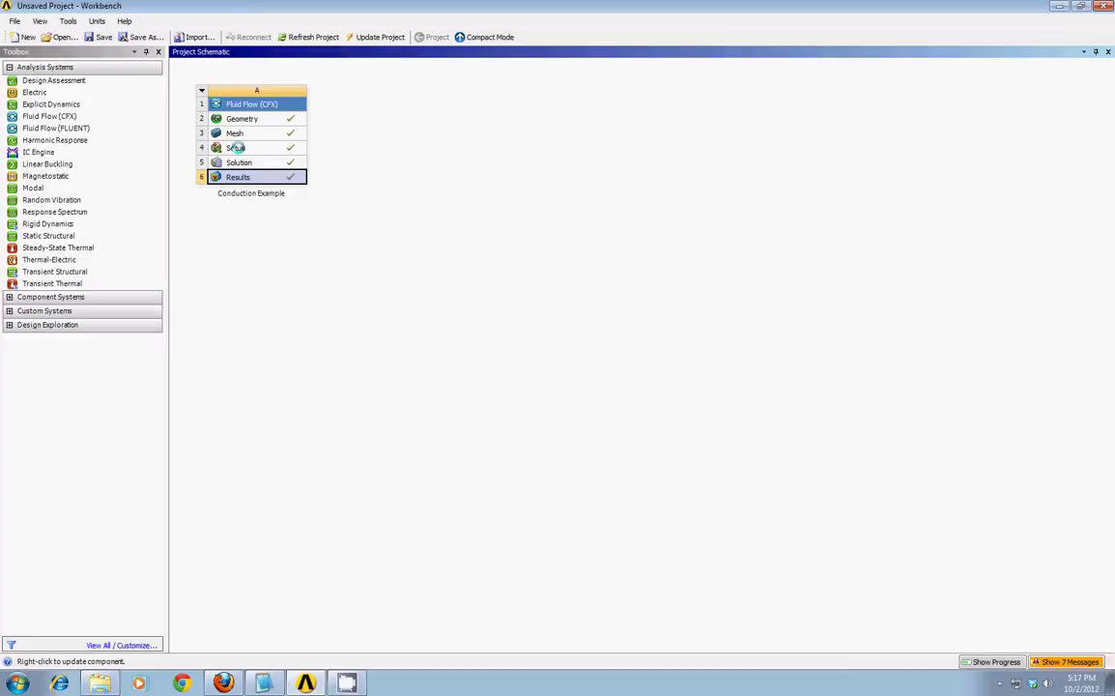
Select the Setup cell of the Conduction Example system in the Project Schematic
left_click(234, 147)
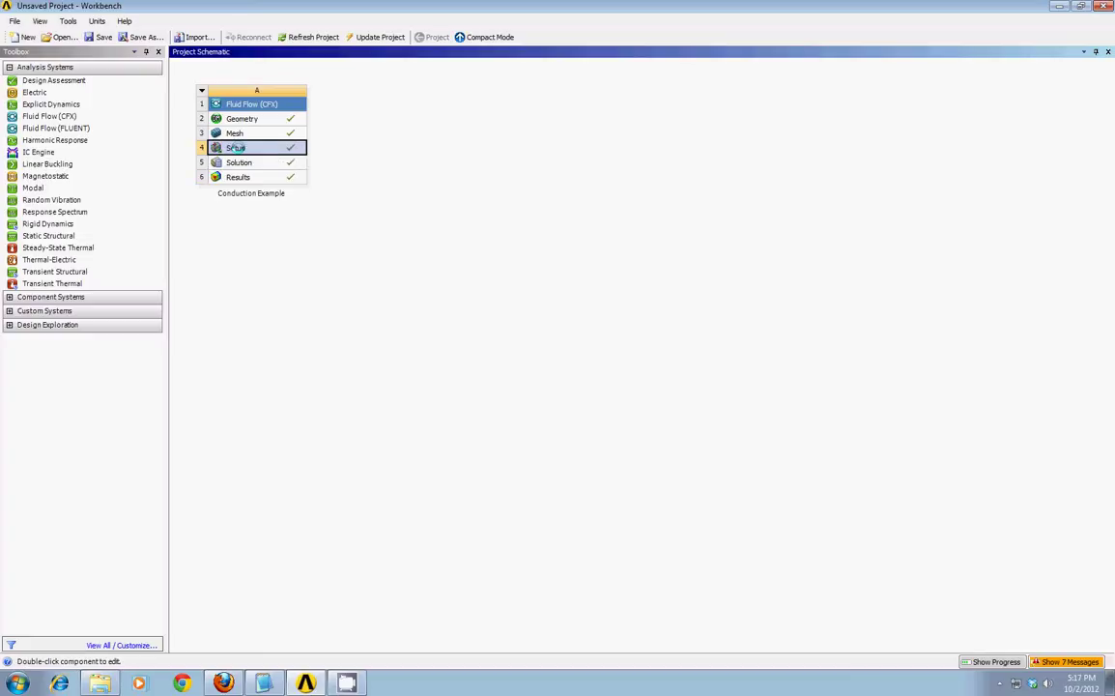